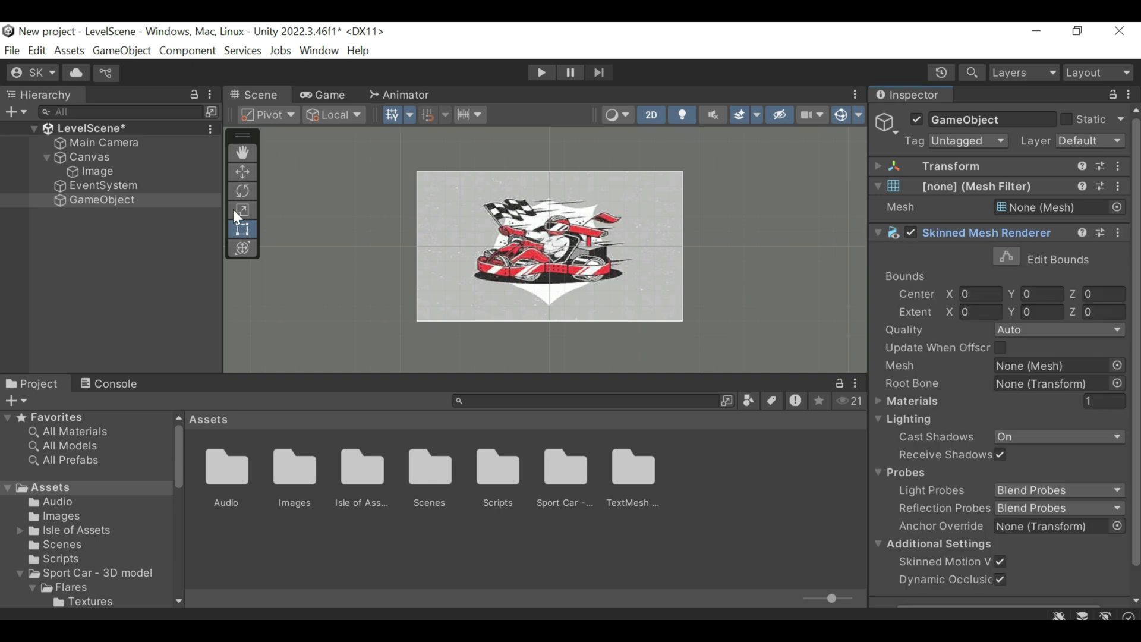
{"action": "scroll", "coordinate": [957, 333], "scroll_direction": "down", "scroll_amount": 4}
{"action": "scroll", "coordinate": [948, 361], "scroll_direction": "down", "scroll_amount": 1}
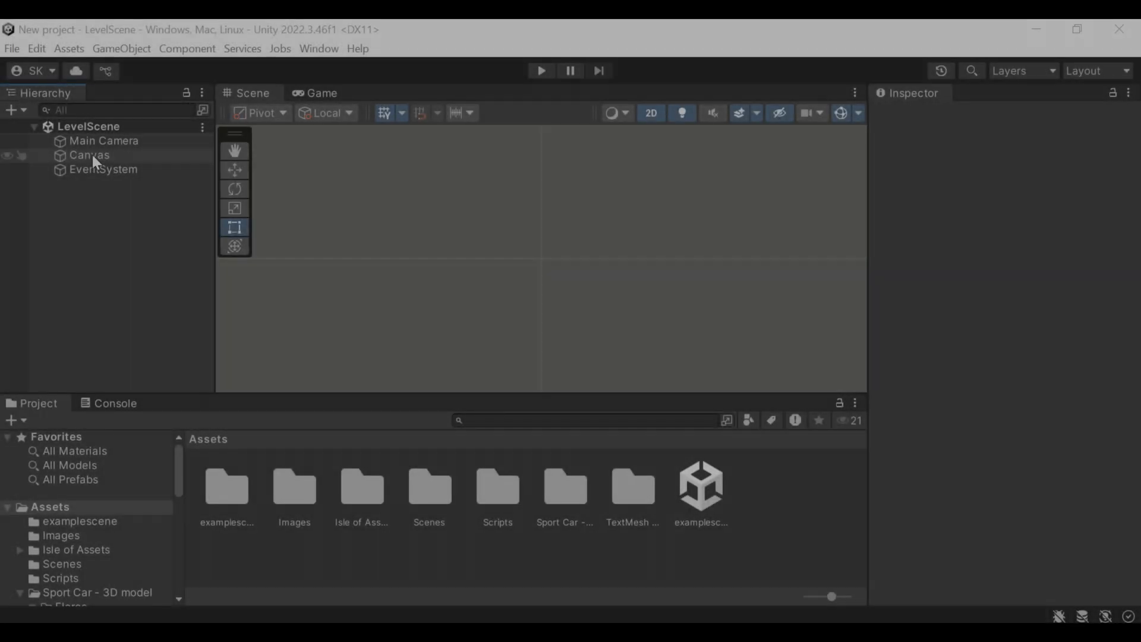
- Create a 2D Circle sprite as a child of the Canvas
{"action": "right_click", "coordinate": [92, 155]}
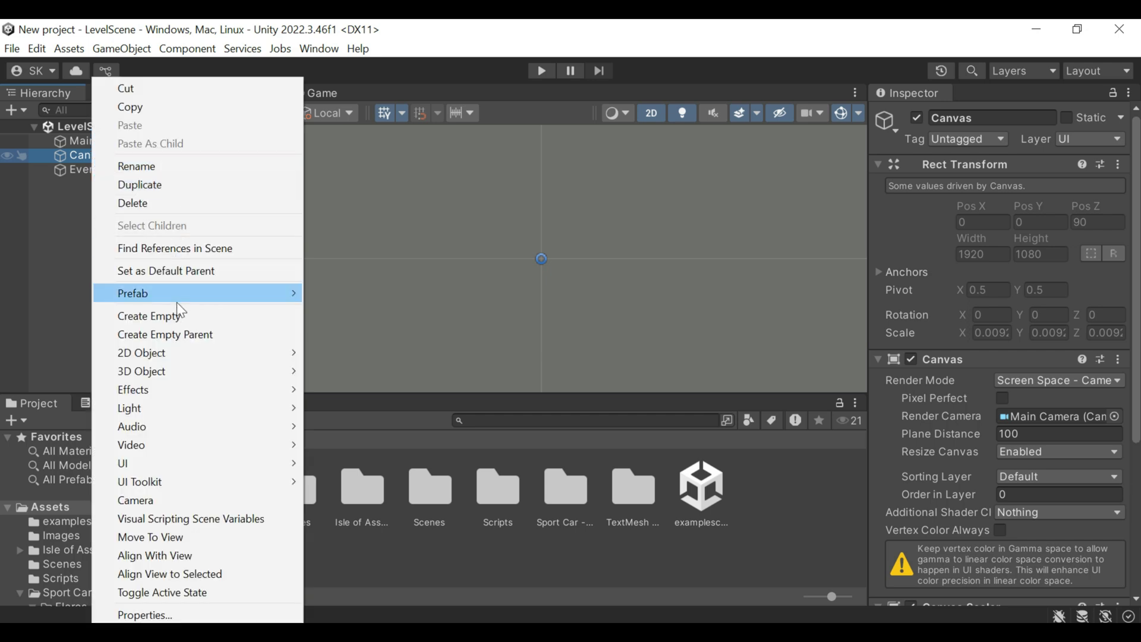
{"action": "mouse_move", "coordinate": [181, 352]}
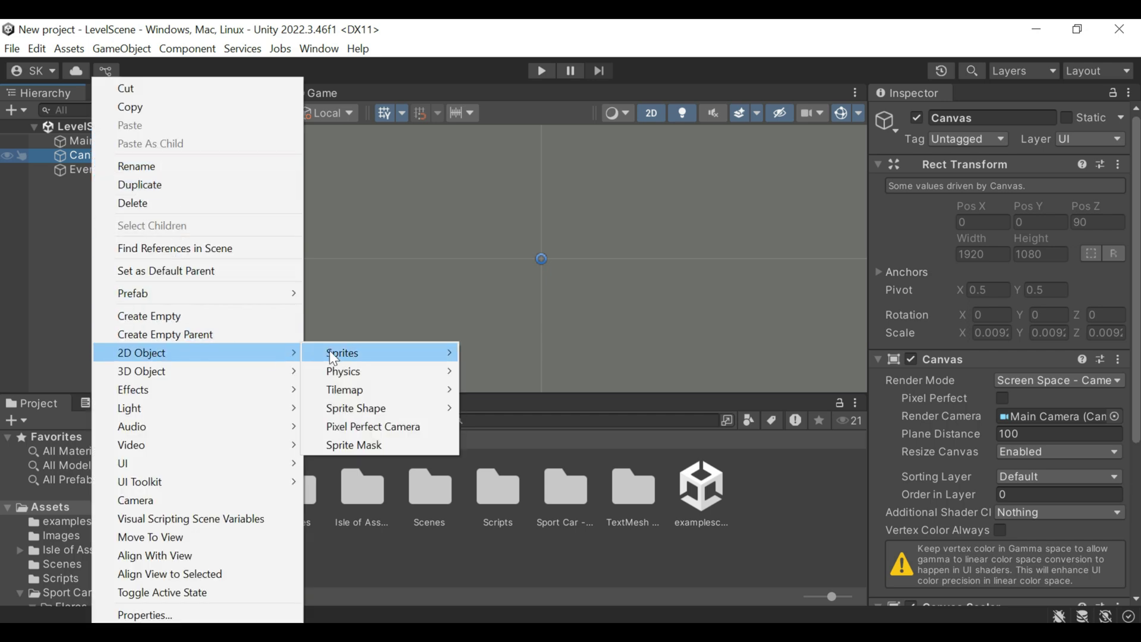
{"action": "mouse_move", "coordinate": [330, 352]}
{"action": "left_click", "coordinate": [497, 392]}
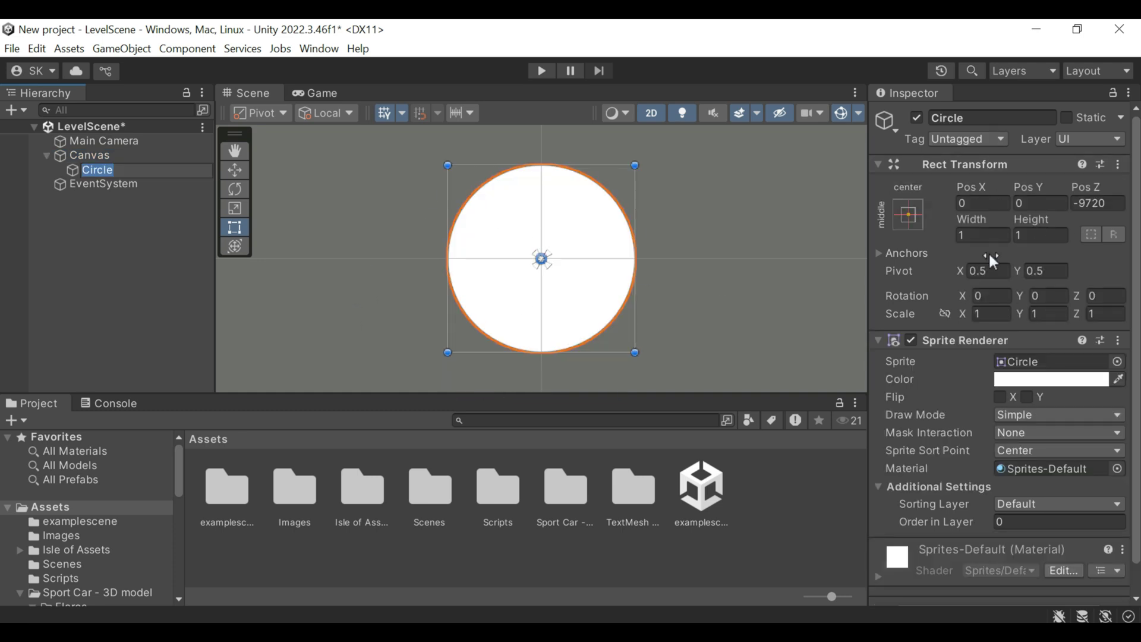
- Add a Rigidbody 2D component to the Circle and view its settings
{"action": "scroll", "coordinate": [944, 340], "scroll_direction": "down", "scroll_amount": 1}
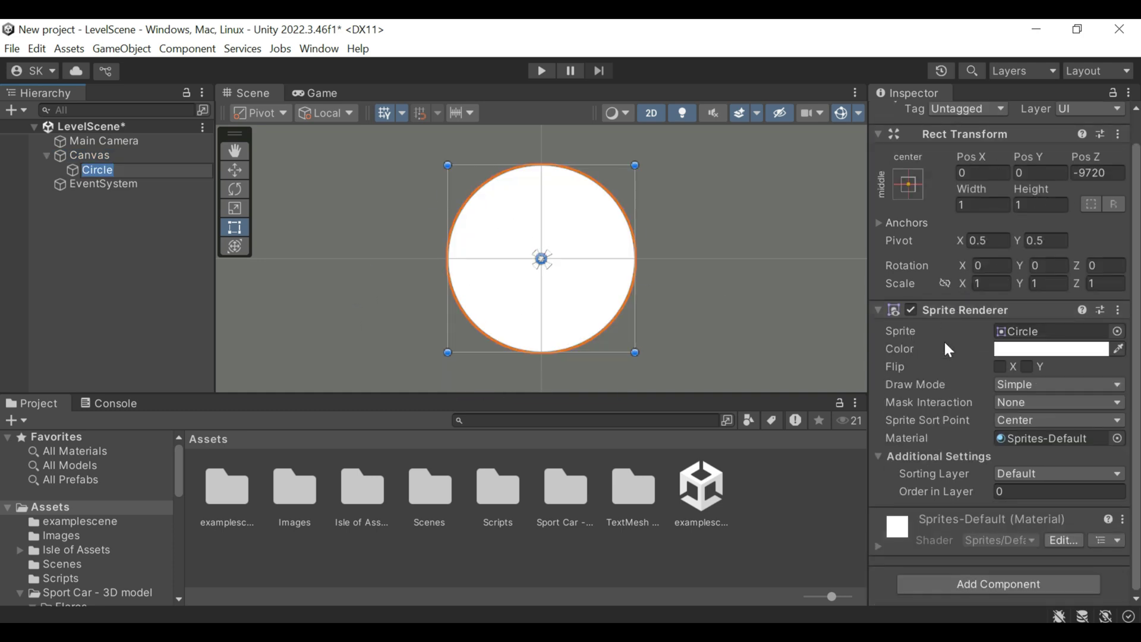
{"action": "left_click", "coordinate": [957, 584]}
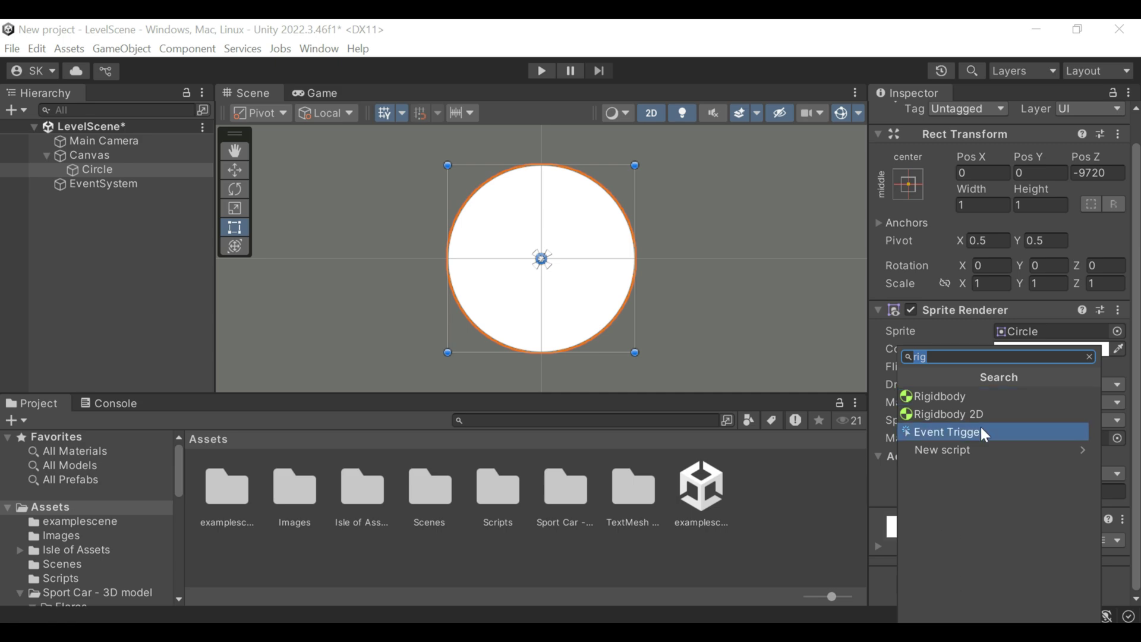
{"action": "type", "text": "rig"}
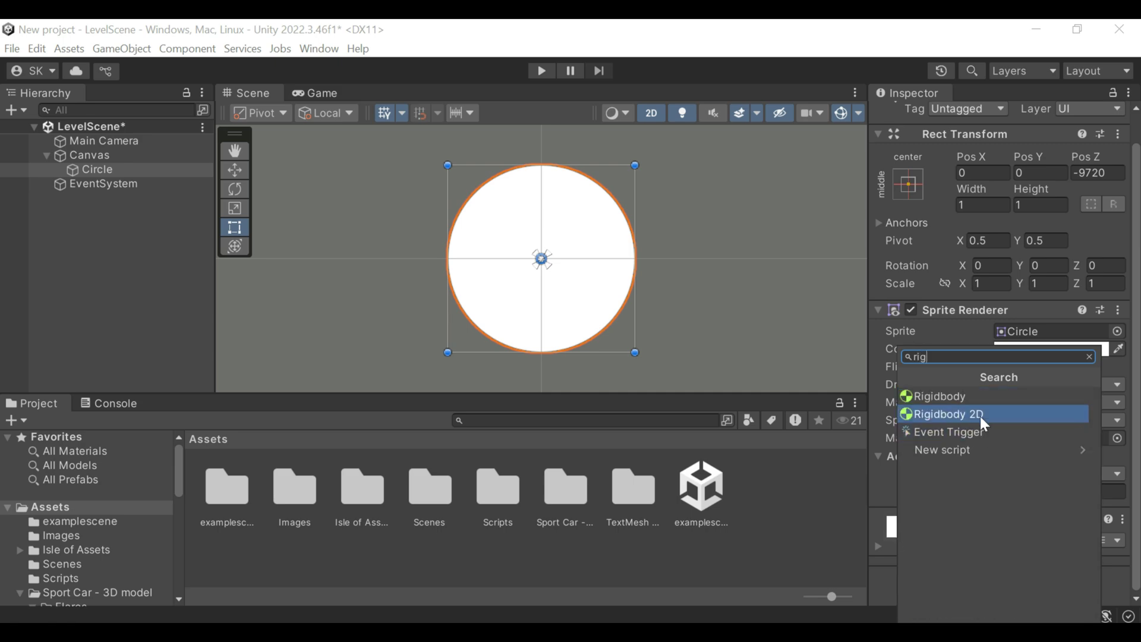
{"action": "left_click", "coordinate": [980, 414]}
{"action": "scroll", "coordinate": [1004, 473], "scroll_direction": "down", "scroll_amount": 6}
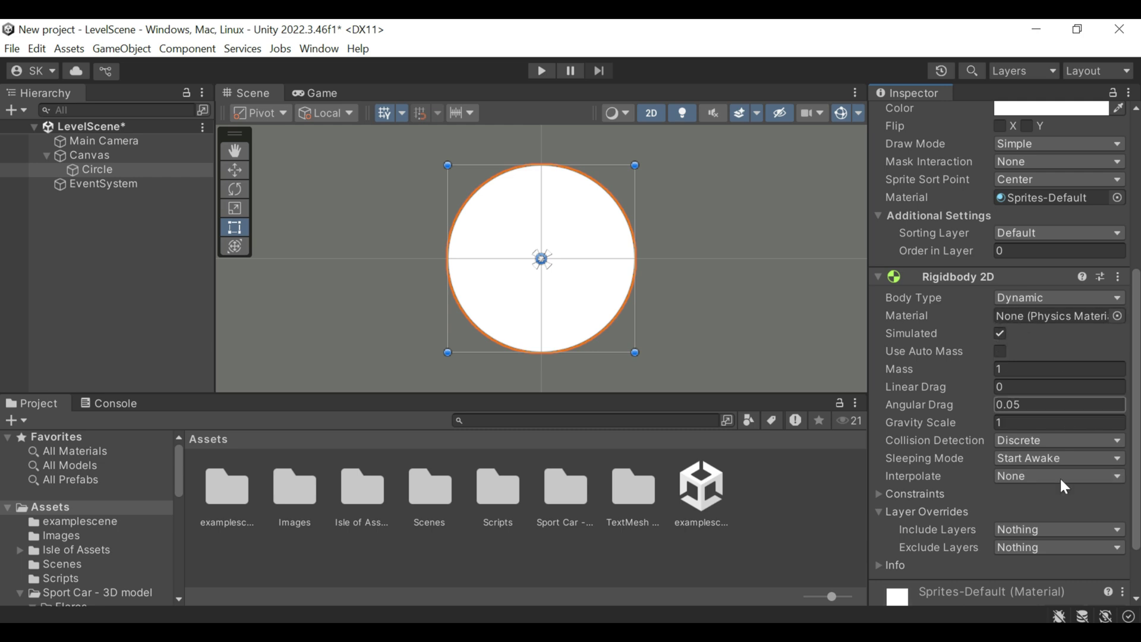
{"action": "scroll", "coordinate": [1044, 470], "scroll_direction": "down", "scroll_amount": 3}
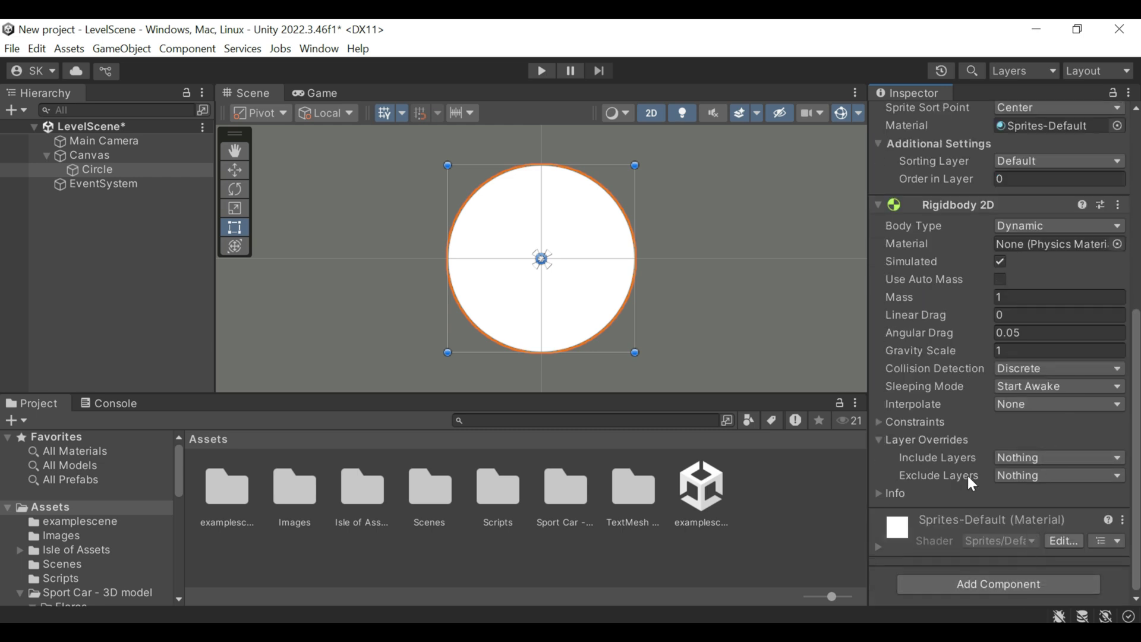
{"action": "scroll", "coordinate": [966, 473], "scroll_direction": "up", "scroll_amount": 10}
{"action": "left_click", "coordinate": [913, 238]}
{"action": "left_click", "coordinate": [913, 238]}
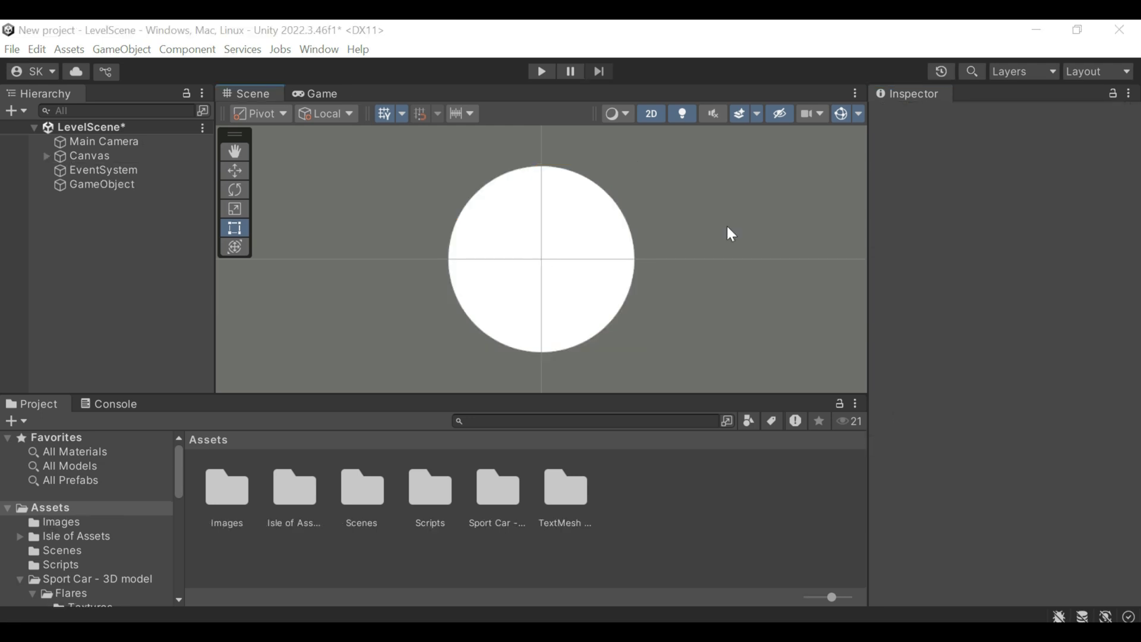
- Add a Mesh Filter component to GameObject, with its Transform section collapsed
{"action": "left_click", "coordinate": [106, 183]}
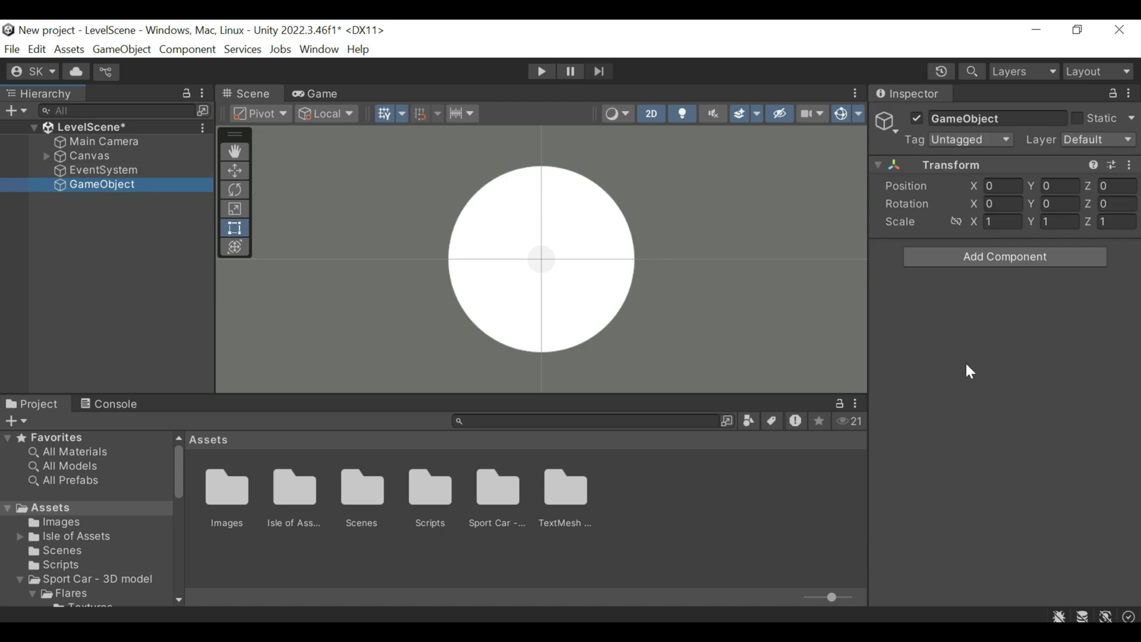
{"action": "left_click", "coordinate": [944, 171]}
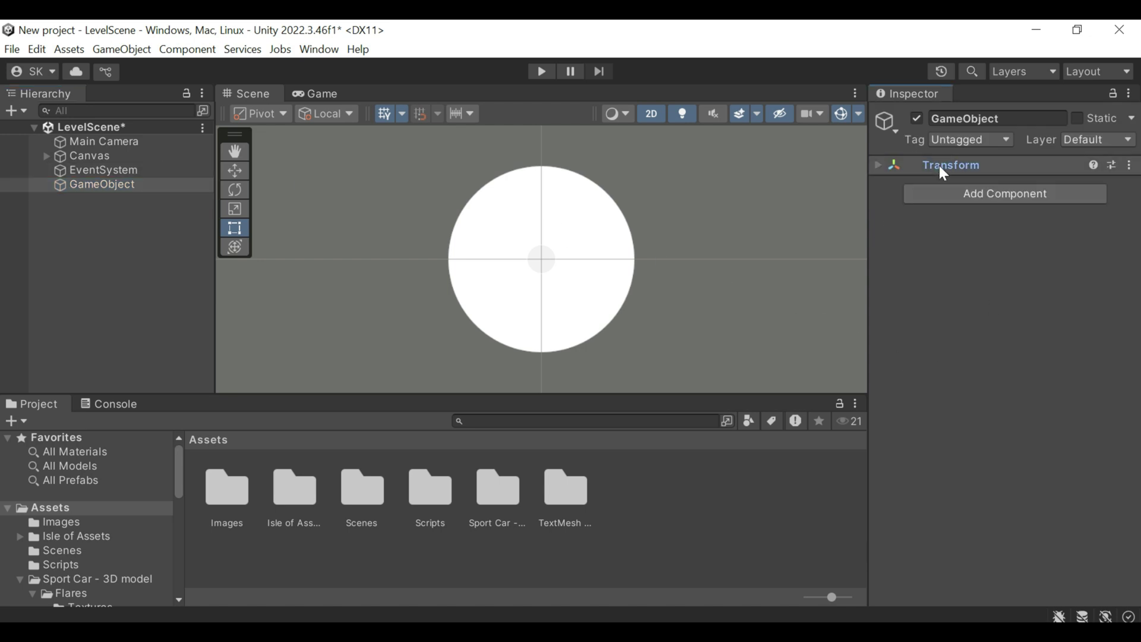
{"action": "left_click", "coordinate": [963, 201]}
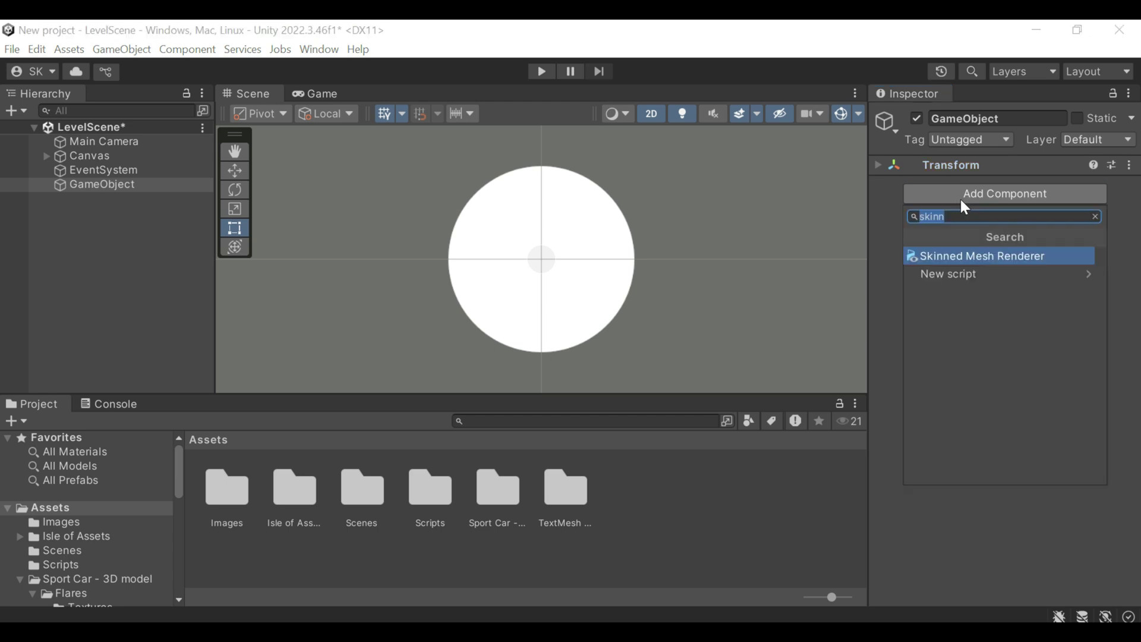
{"action": "left_click", "coordinate": [1096, 216]}
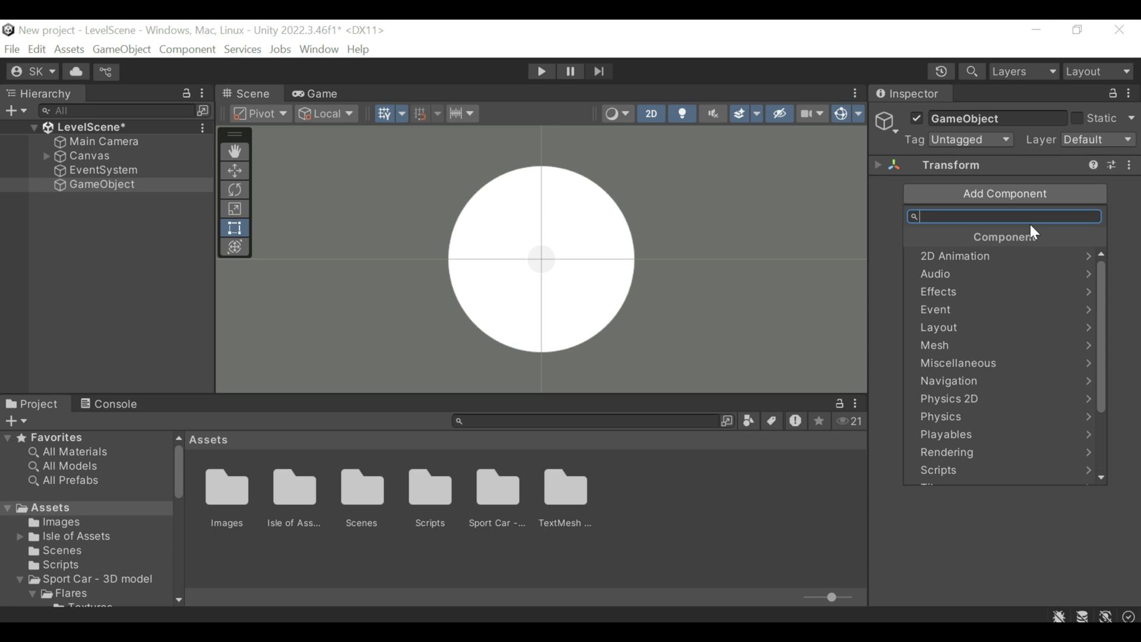
{"action": "type", "text": "mesh"}
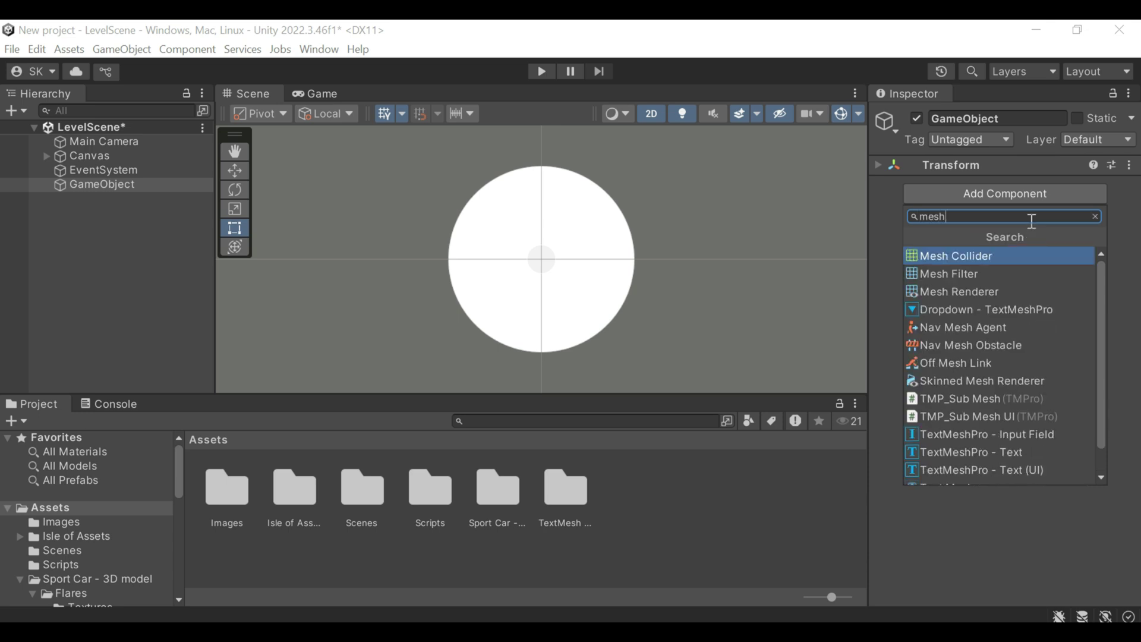
{"action": "left_click", "coordinate": [1009, 275]}
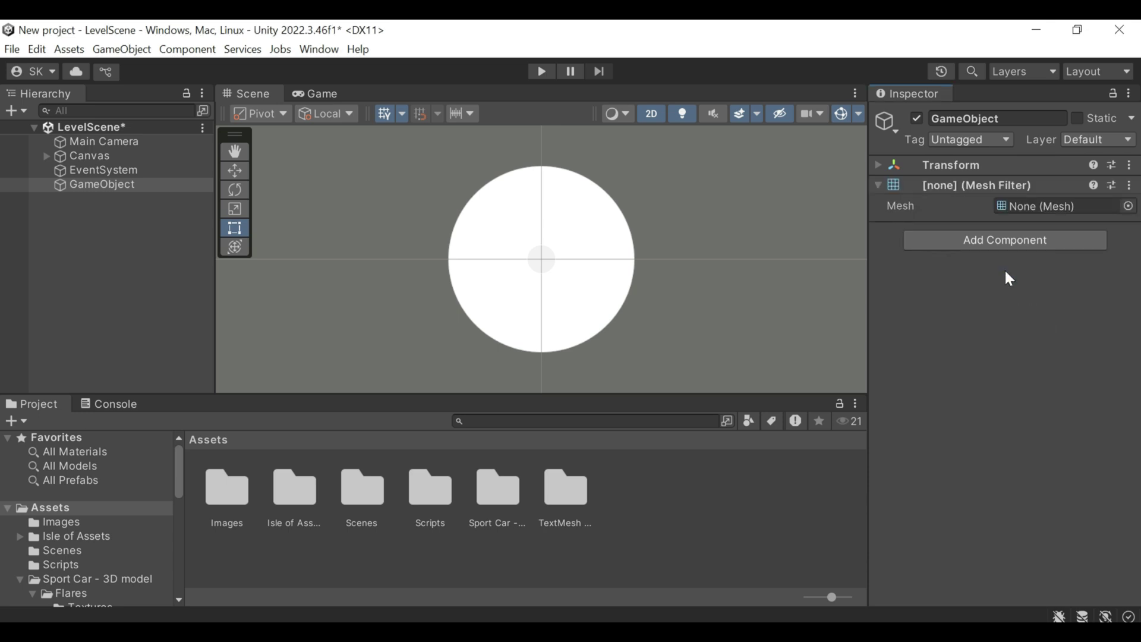
- Add a Mesh Renderer component to GameObject
{"action": "left_click", "coordinate": [947, 240]}
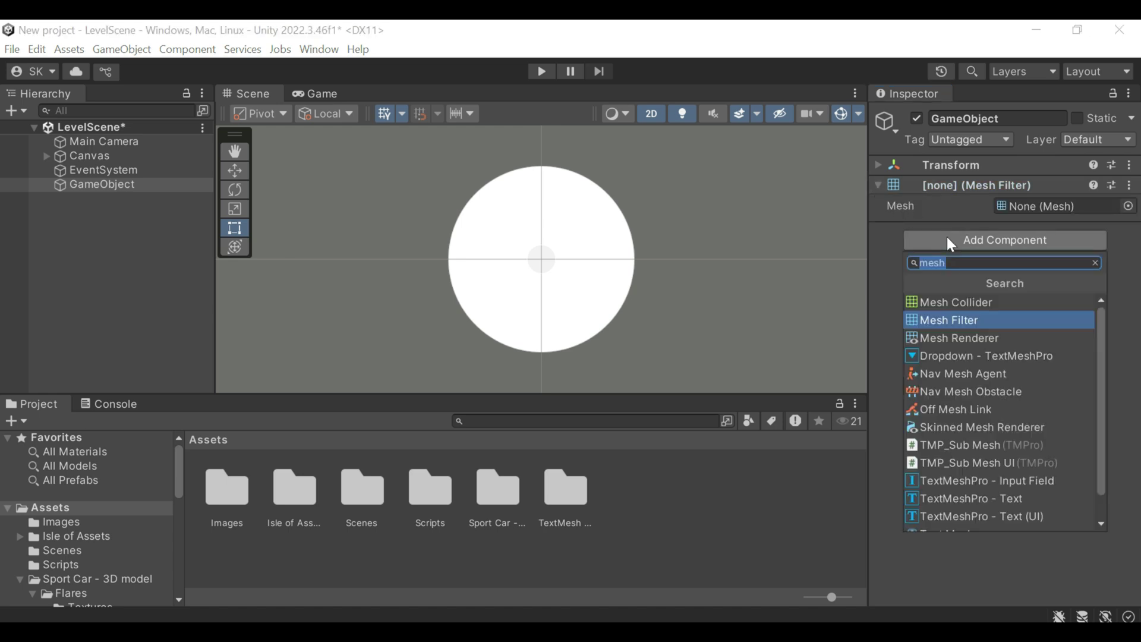
{"action": "left_click", "coordinate": [990, 335]}
{"action": "left_click", "coordinate": [909, 253]}
- Add a Skinned Mesh Renderer component to GameObject
{"action": "left_click", "coordinate": [1005, 545]}
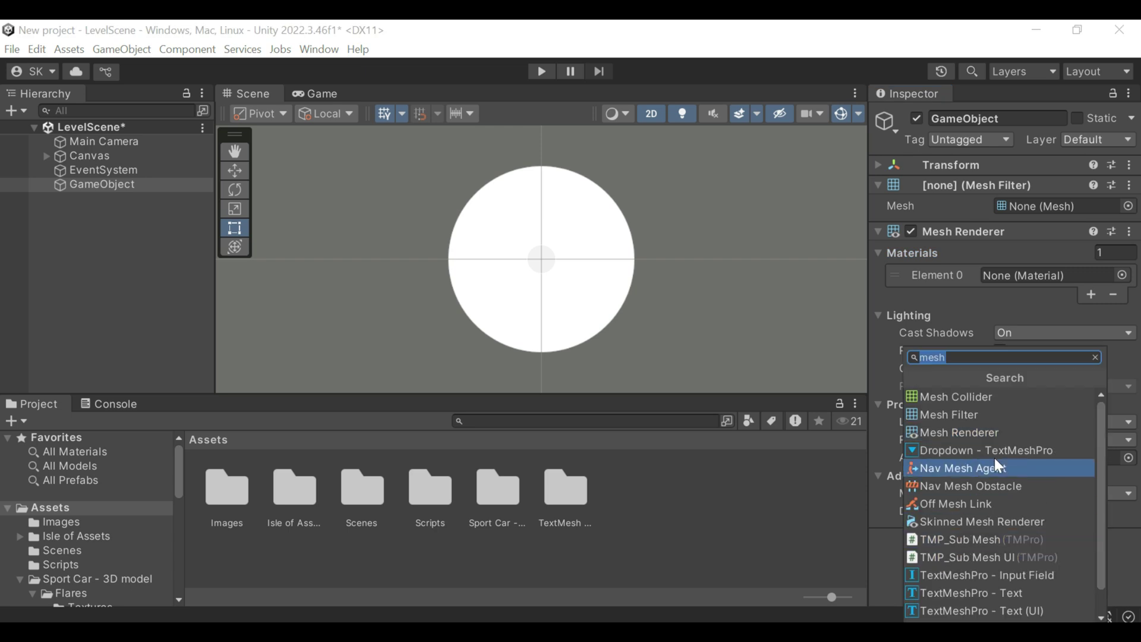
{"action": "type", "text": "skin"}
{"action": "left_click", "coordinate": [1034, 404]}
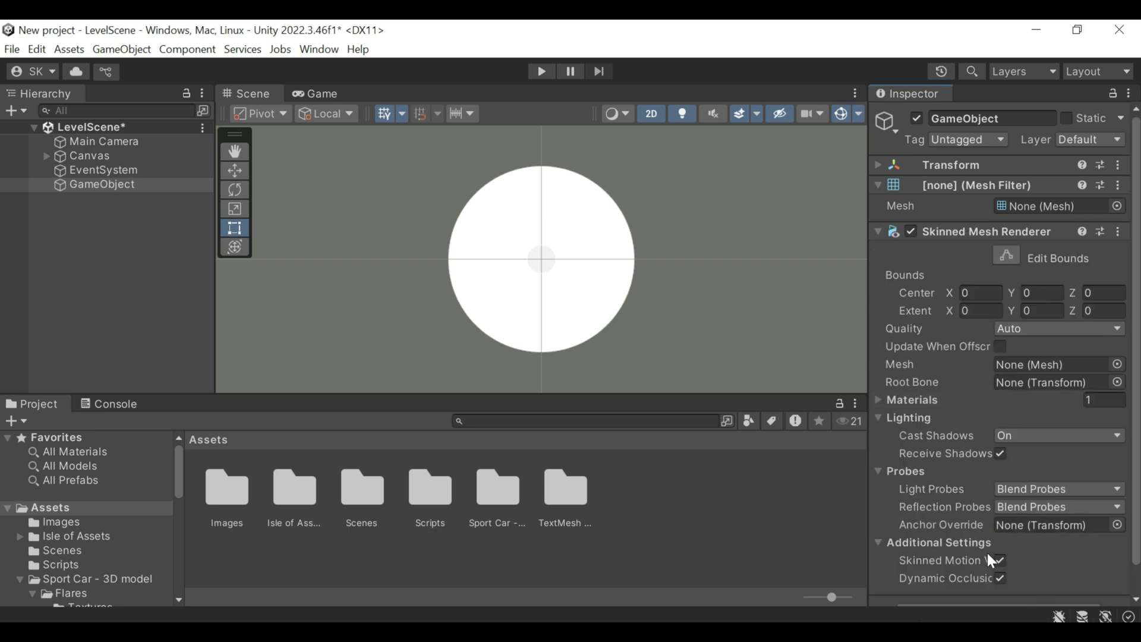
{"action": "scroll", "coordinate": [1002, 556], "scroll_direction": "down", "scroll_amount": 2}
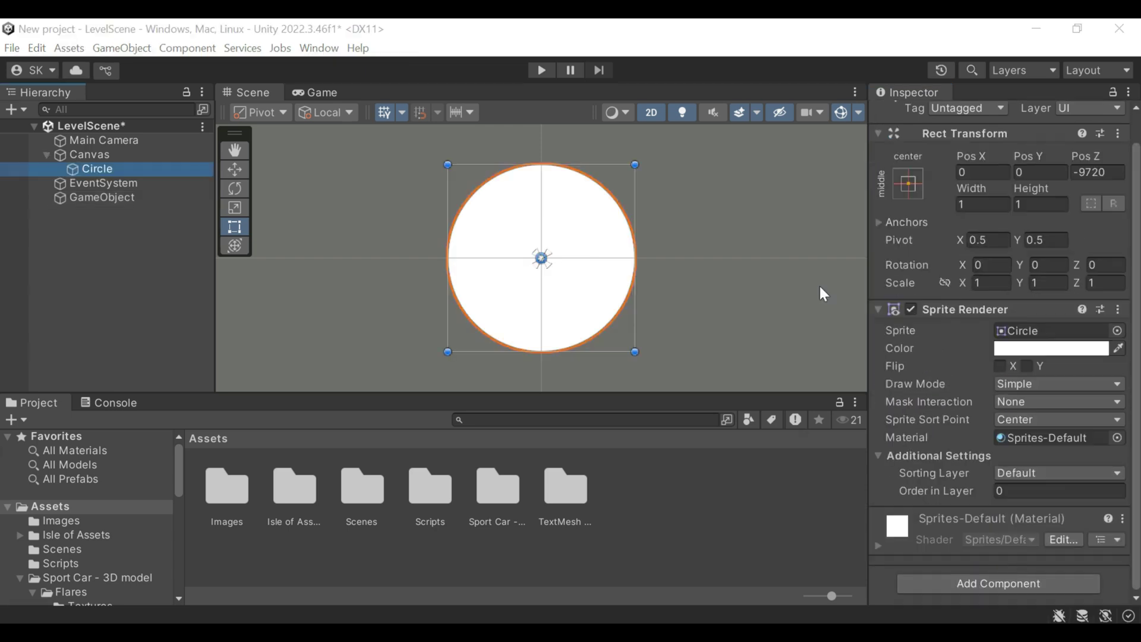
- Add a Rigidbody 2D component to the Circle sprite under the Canvas
{"action": "left_click", "coordinate": [1000, 583]}
{"action": "type", "text": "rigi"}
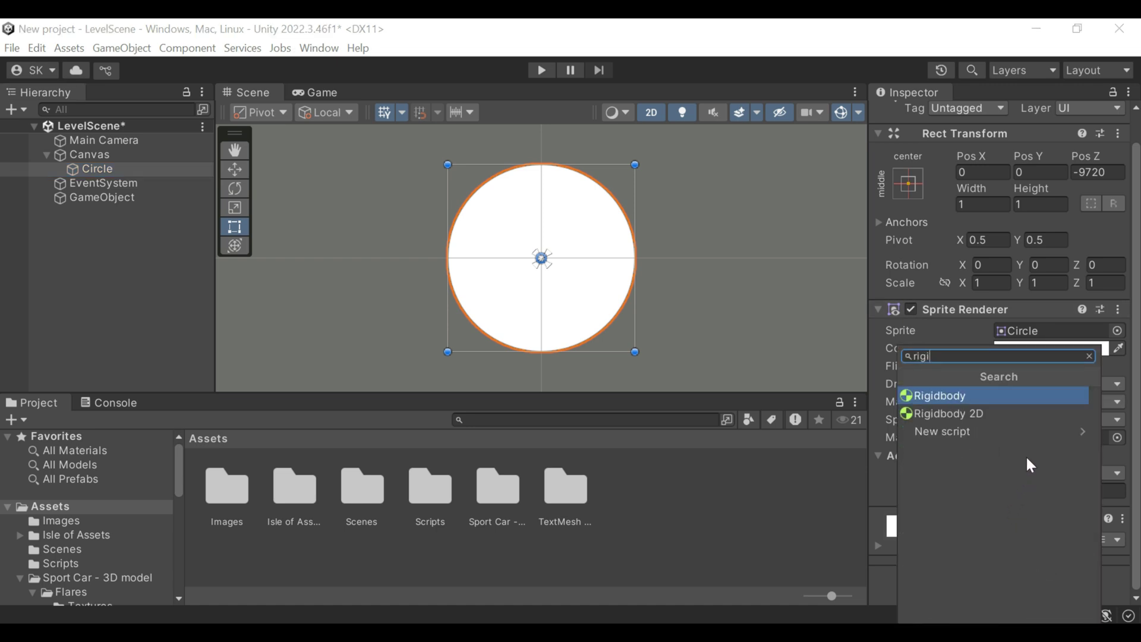
{"action": "left_click", "coordinate": [1014, 415]}
{"action": "scroll", "coordinate": [1033, 504], "scroll_direction": "down", "scroll_amount": 5}
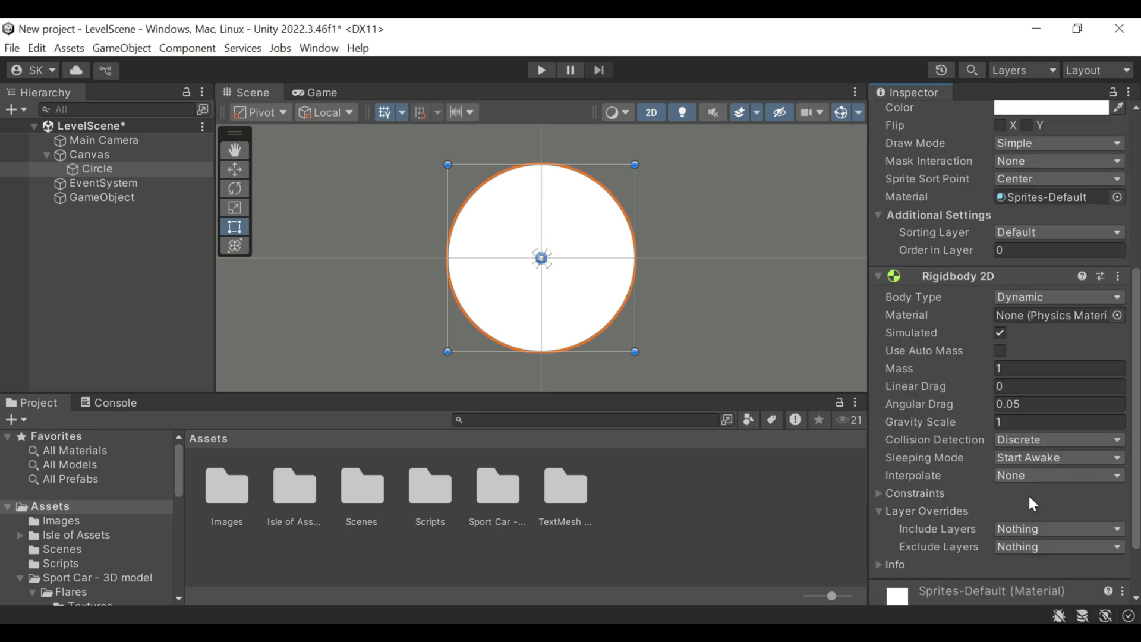
- Add a Box Collider 2D component to the Circle below its Rigidbody 2D
{"action": "scroll", "coordinate": [1033, 504], "scroll_direction": "down", "scroll_amount": 3}
{"action": "left_click", "coordinate": [1032, 583]}
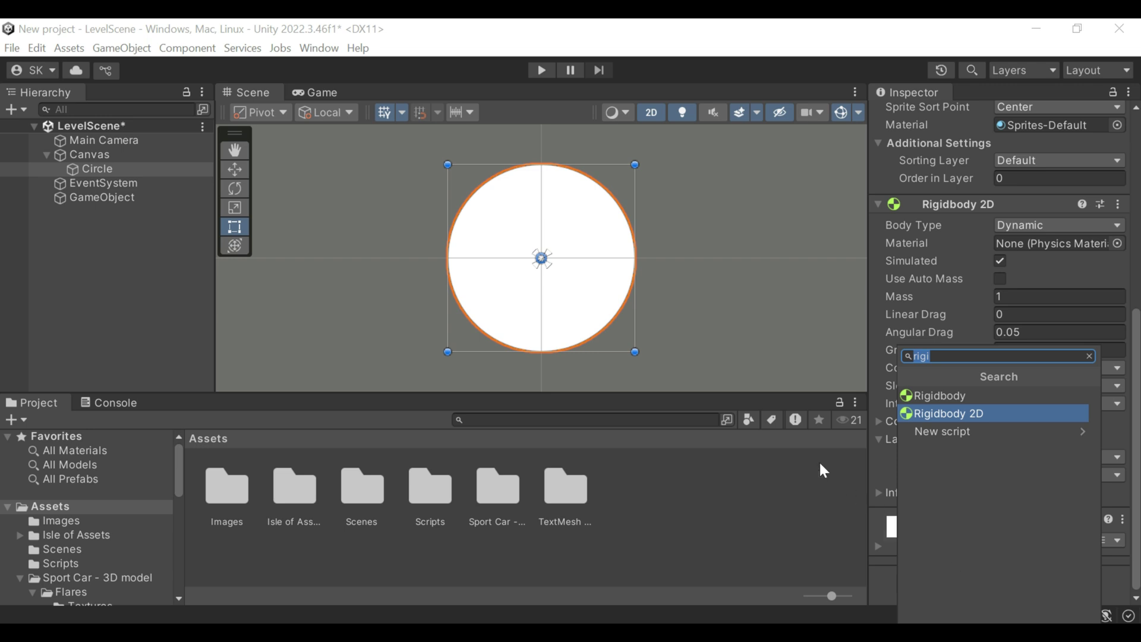
{"action": "type", "text": "box"}
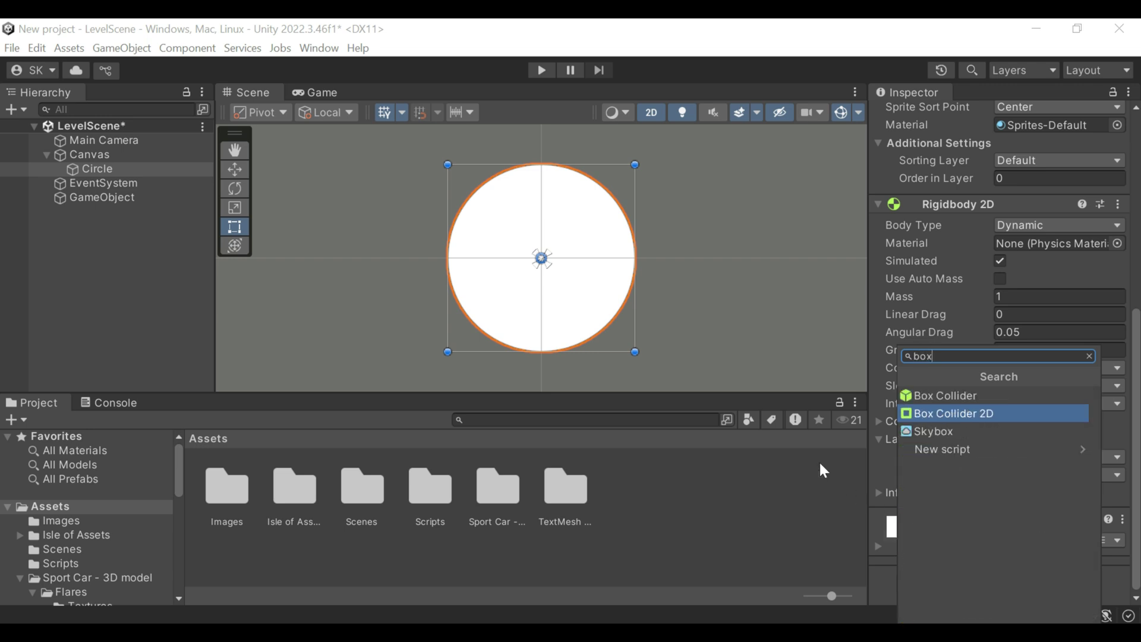
{"action": "left_click", "coordinate": [1007, 412]}
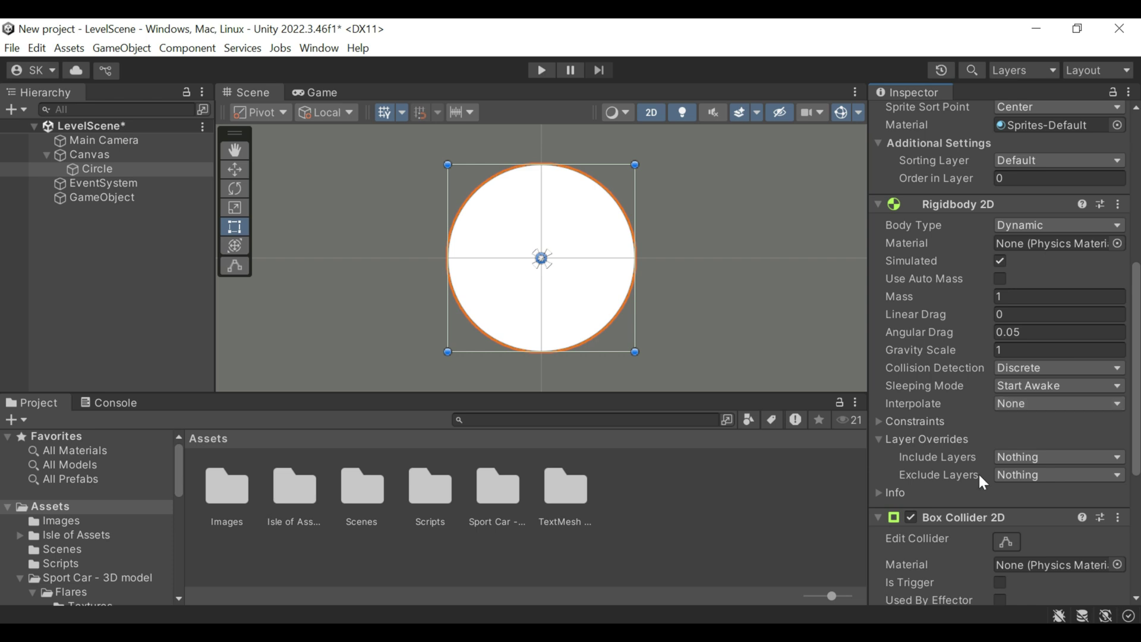
{"action": "scroll", "coordinate": [978, 473], "scroll_direction": "down", "scroll_amount": 5}
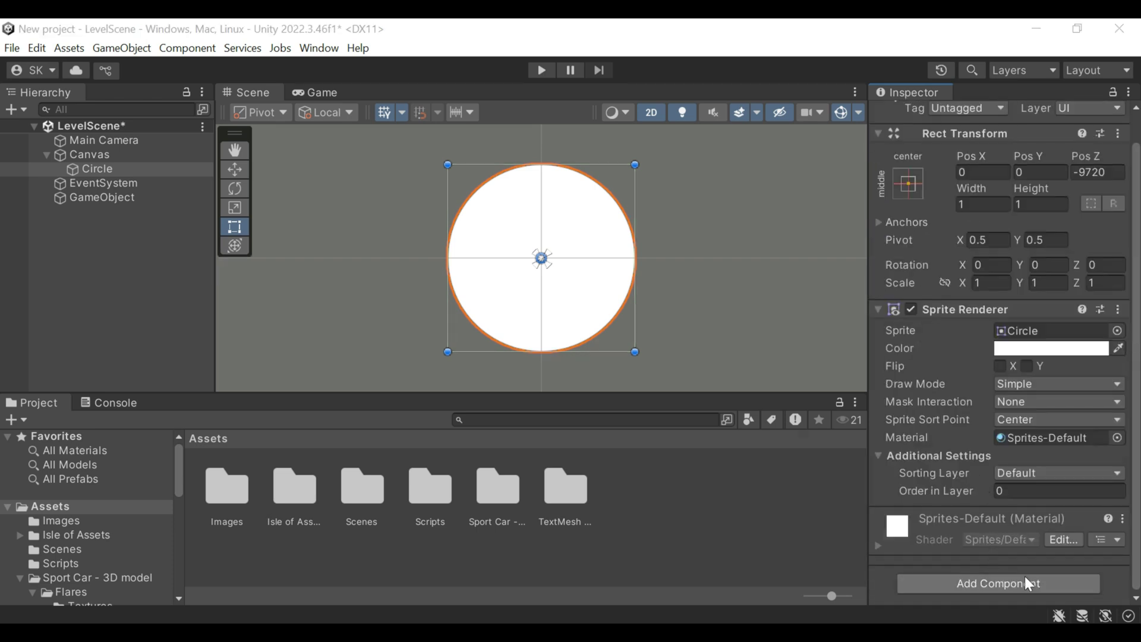
- Add a Character Controller component to the Circle
{"action": "left_click", "coordinate": [1025, 580]}
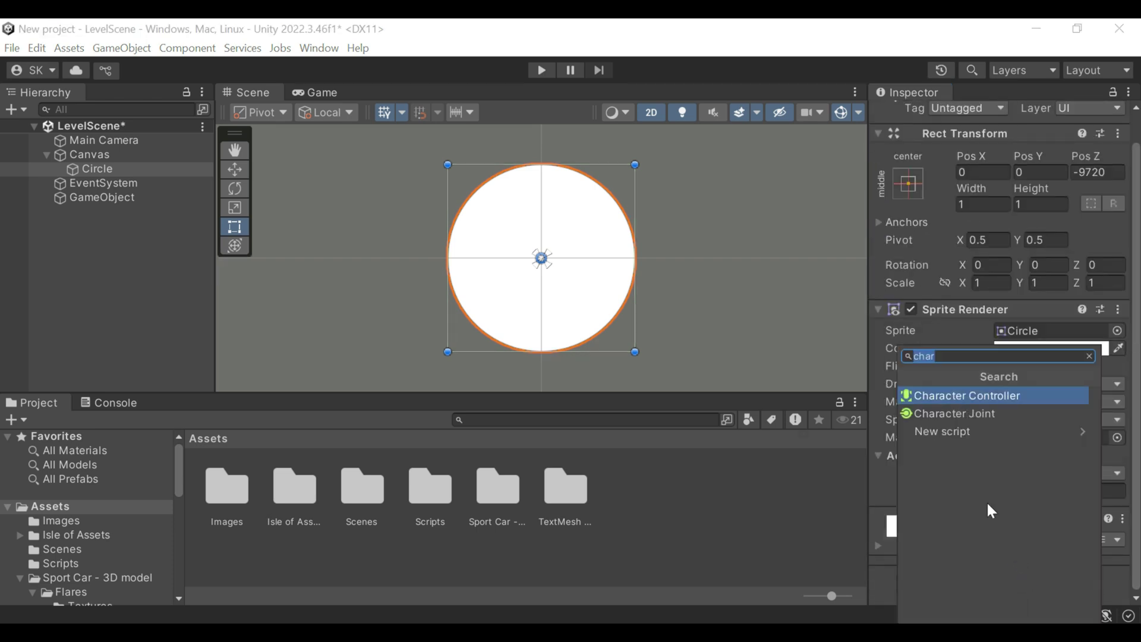
{"action": "left_click", "coordinate": [990, 398]}
{"action": "scroll", "coordinate": [1007, 474], "scroll_direction": "down", "scroll_amount": 3}
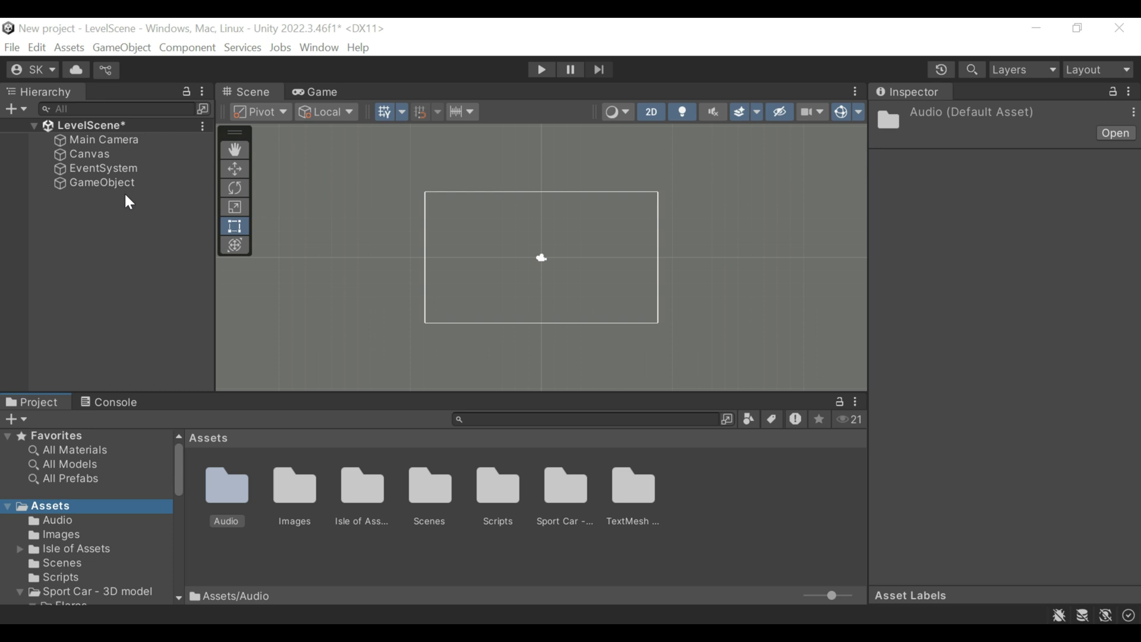
- Create a UI Image as a child of the Canvas
{"action": "left_click", "coordinate": [16, 109]}
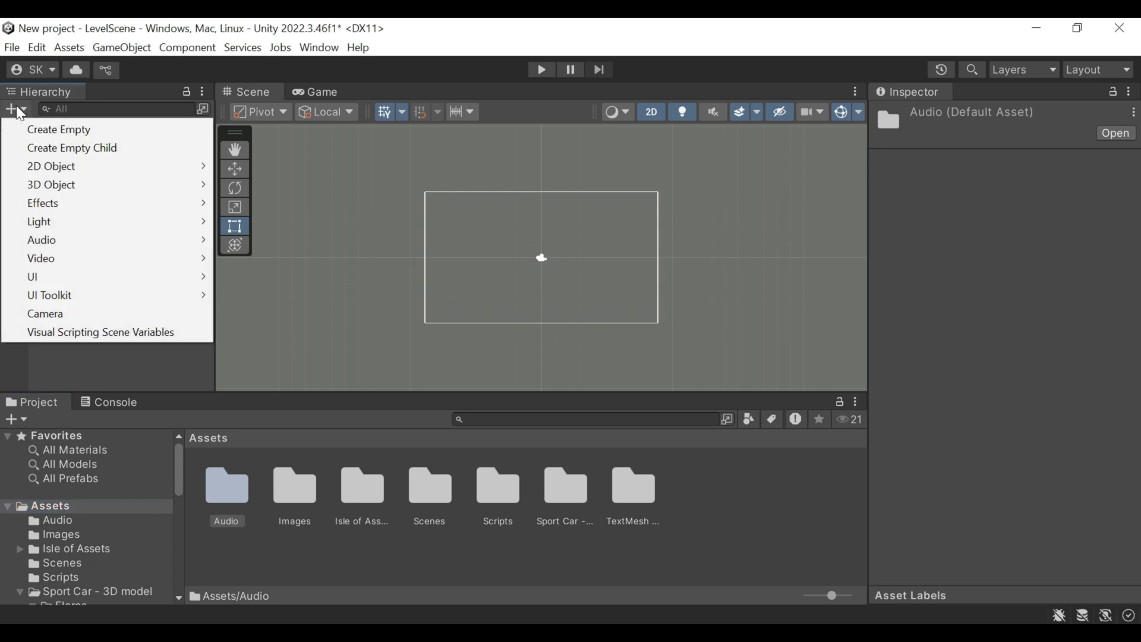
{"action": "left_click", "coordinate": [84, 365]}
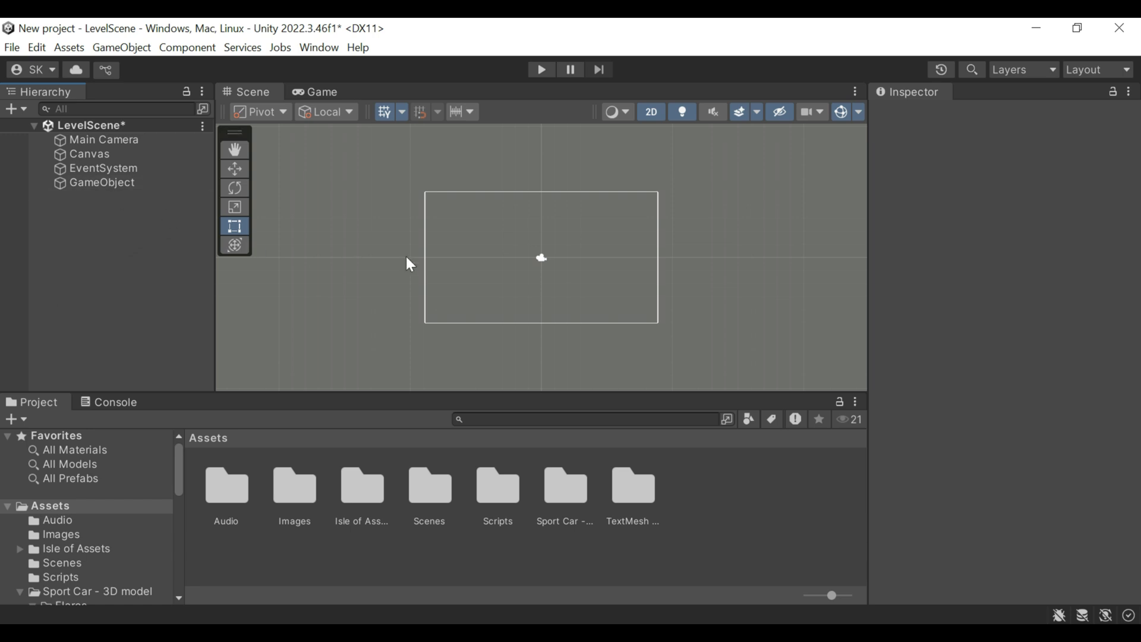
{"action": "left_click", "coordinate": [131, 154]}
{"action": "right_click", "coordinate": [130, 153]}
{"action": "mouse_move", "coordinate": [187, 464]}
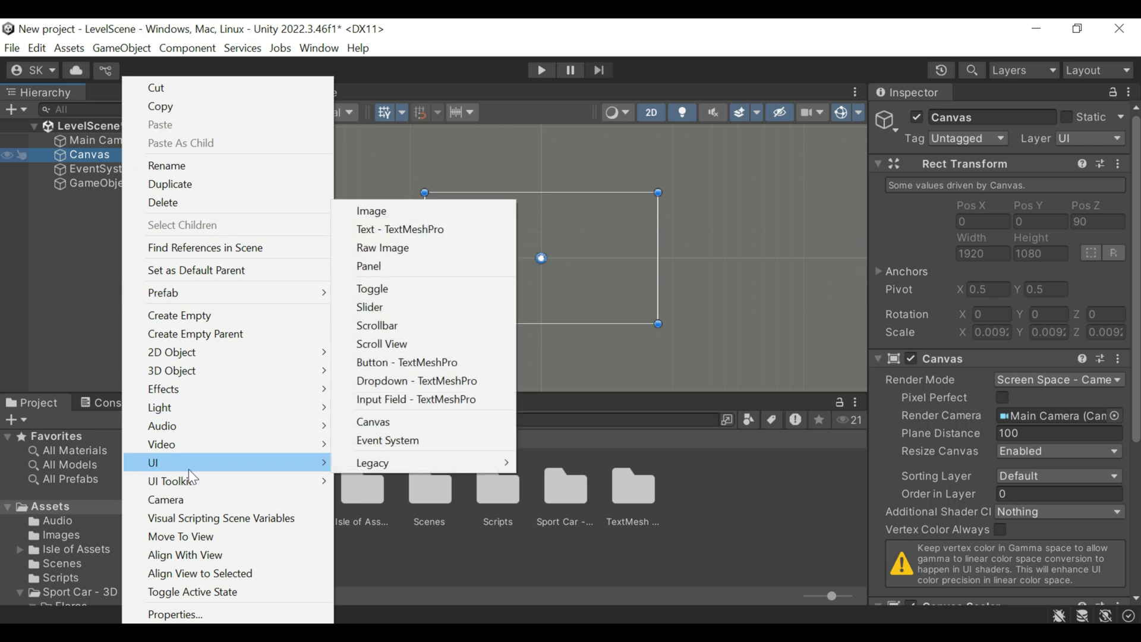
{"action": "left_click", "coordinate": [366, 216]}
- Assign the mas 3 sprite from the Images folder as the Image object's Source Image
{"action": "double_click", "coordinate": [290, 490]}
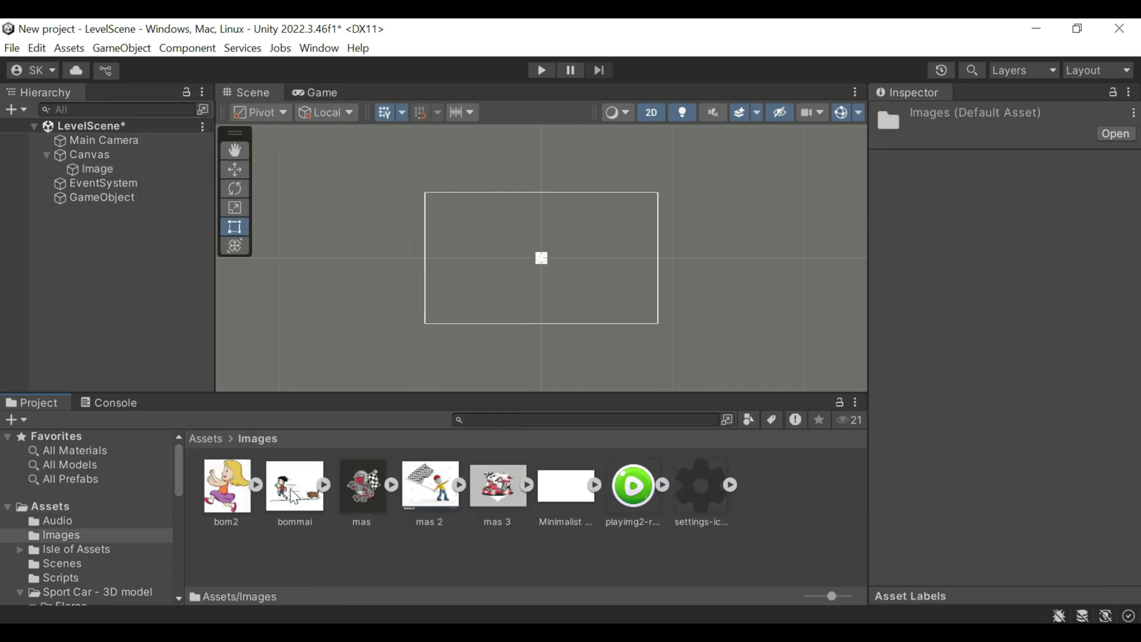
{"action": "left_click", "coordinate": [131, 169]}
{"action": "left_click_drag", "start_coordinate": [509, 491], "coordinate": [1040, 408]}
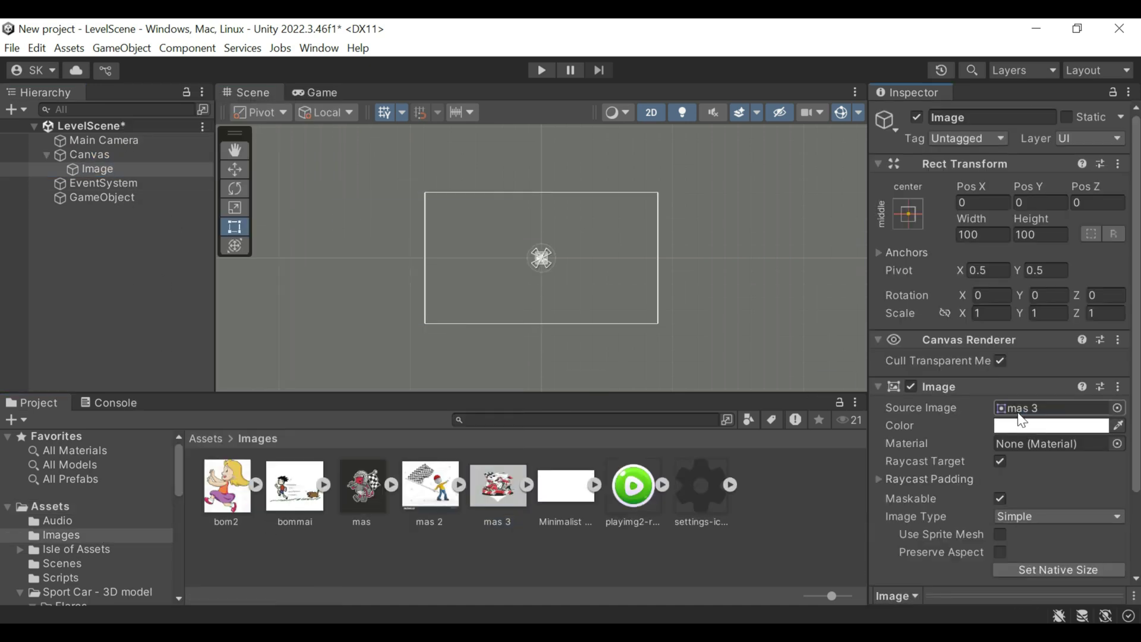
- Stretch the Image in both directions to fill the Canvas using the full-stretch anchor preset
{"action": "left_click", "coordinate": [908, 213]}
{"action": "left_click", "coordinate": [1099, 483], "text": "alt"}
{"action": "left_click", "coordinate": [690, 214]}
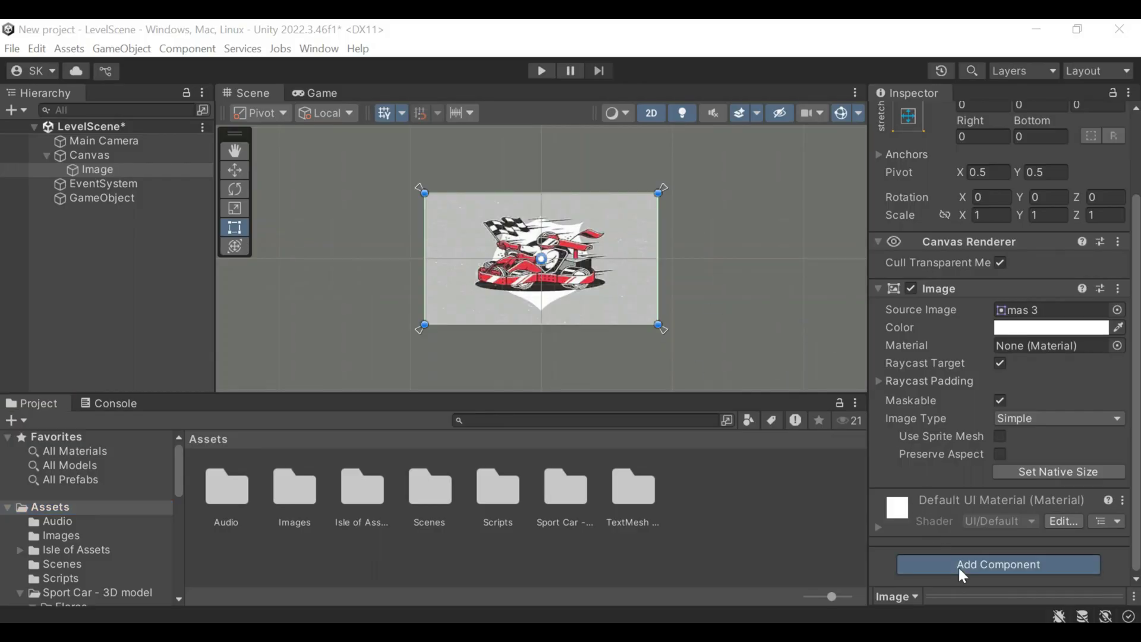
- Add an Audio Source component to the Image and play the scene with a clip from the Audio folder assigned
{"action": "left_click", "coordinate": [959, 566]}
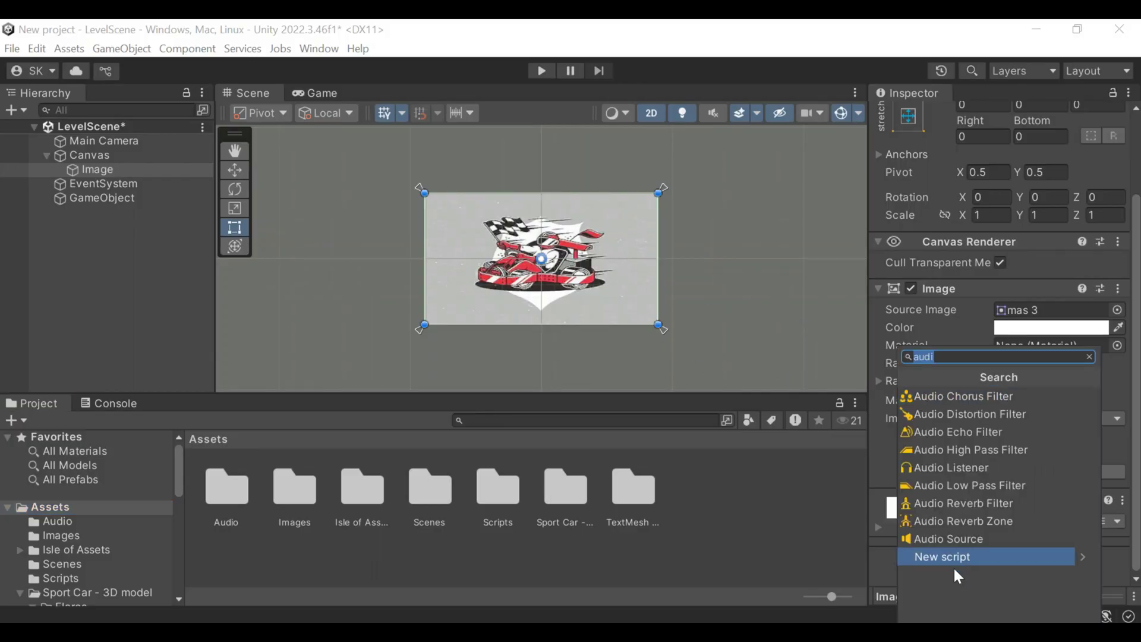
{"action": "left_click", "coordinate": [1011, 540]}
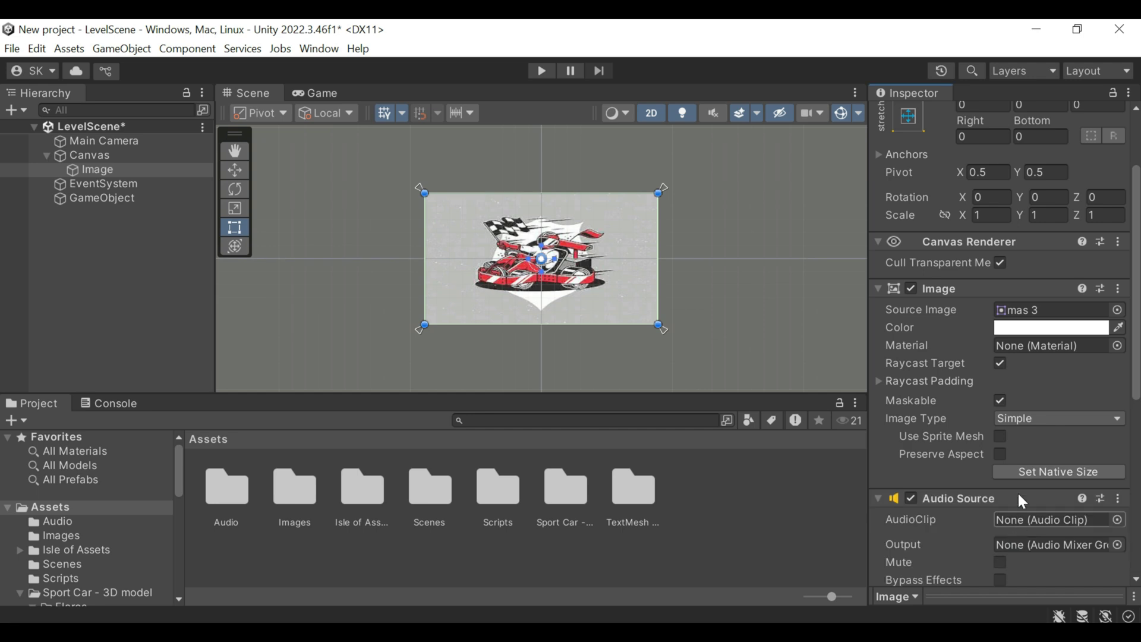
{"action": "left_click", "coordinate": [66, 521]}
{"action": "left_click_drag", "start_coordinate": [226, 494], "coordinate": [1011, 527]}
{"action": "left_click", "coordinate": [542, 70]}
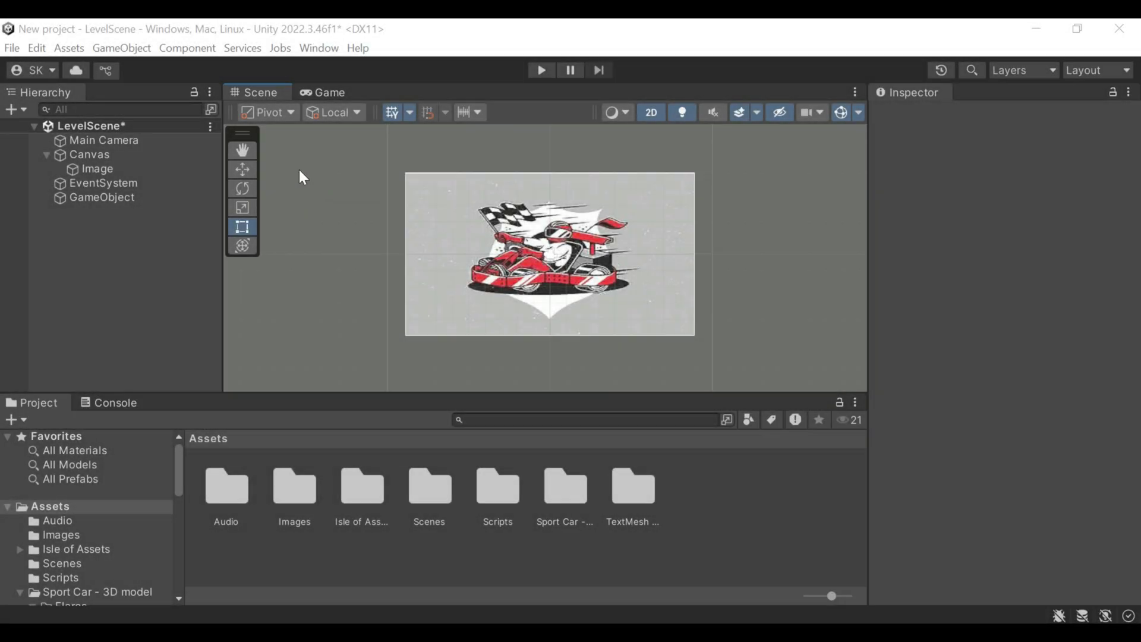
- Create a Directional Light and a Spot Light in the scene
{"action": "left_click", "coordinate": [119, 50]}
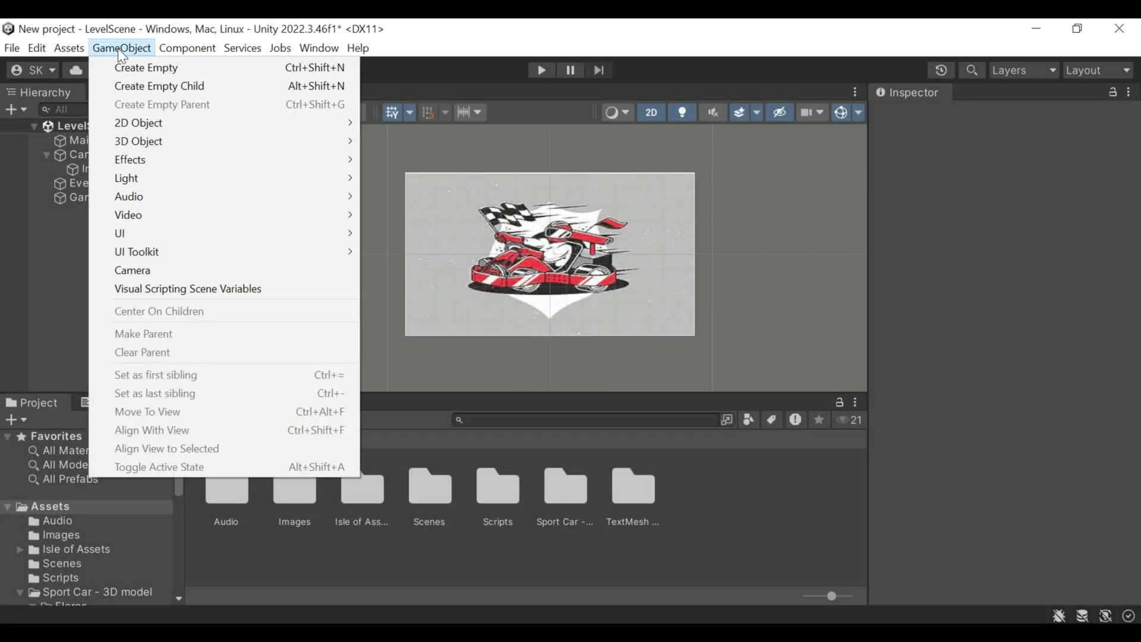
{"action": "mouse_move", "coordinate": [156, 173]}
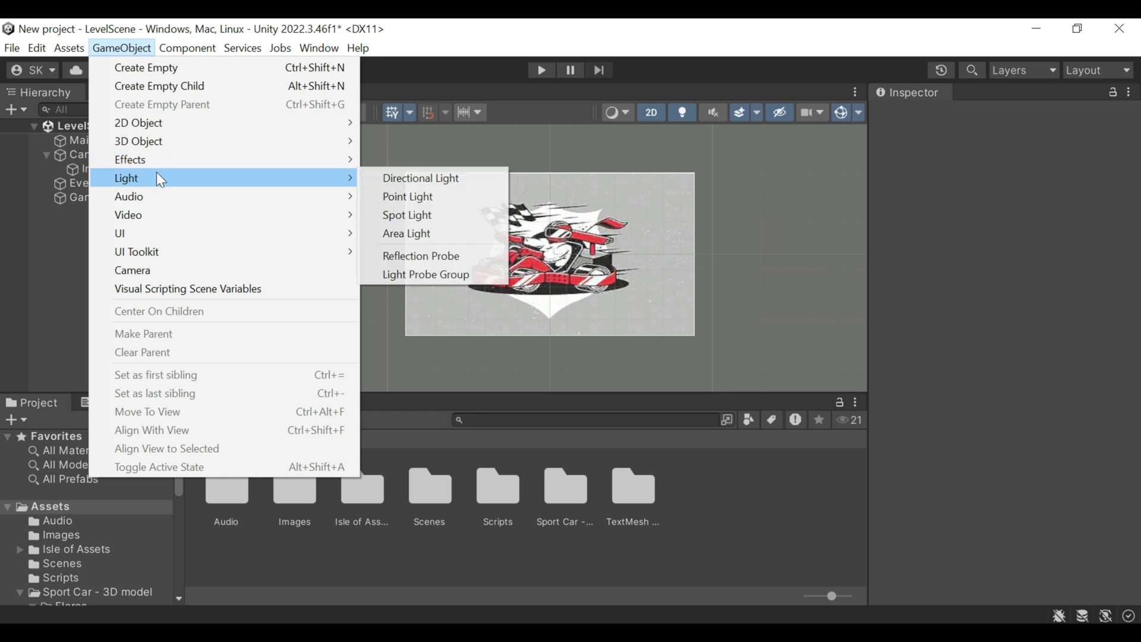
{"action": "left_click", "coordinate": [438, 182]}
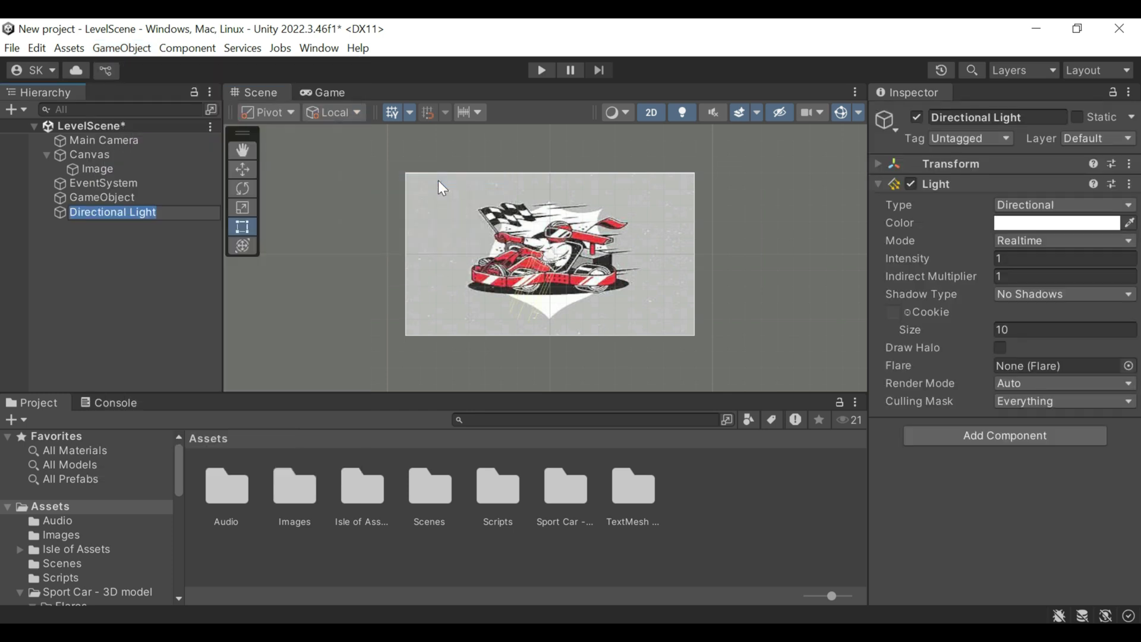
{"action": "left_click", "coordinate": [128, 48]}
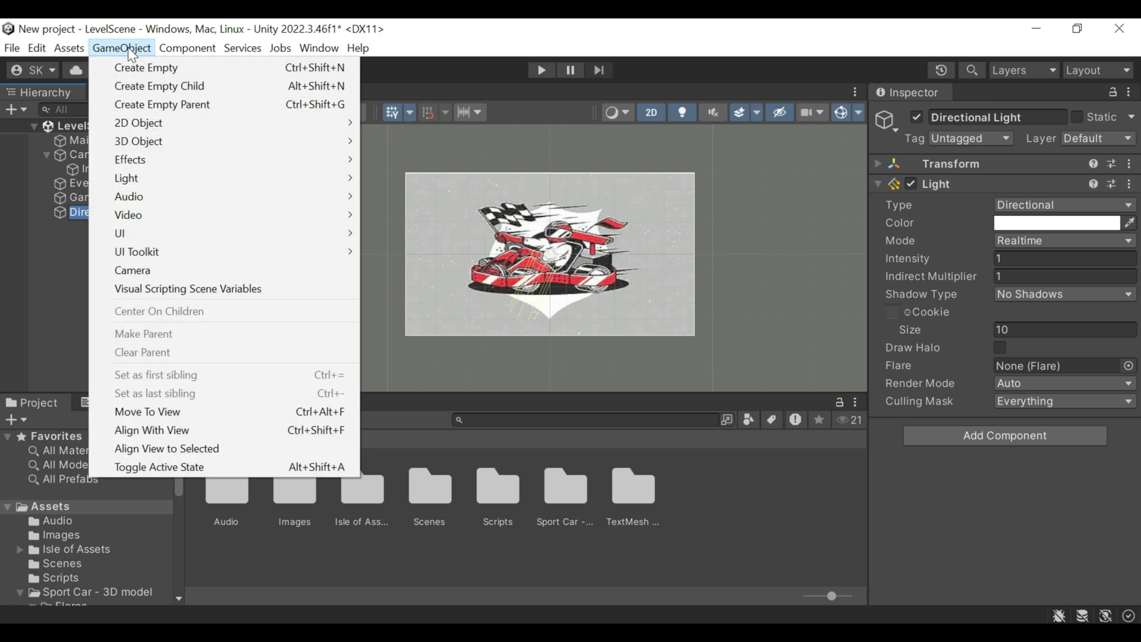
{"action": "mouse_move", "coordinate": [168, 177]}
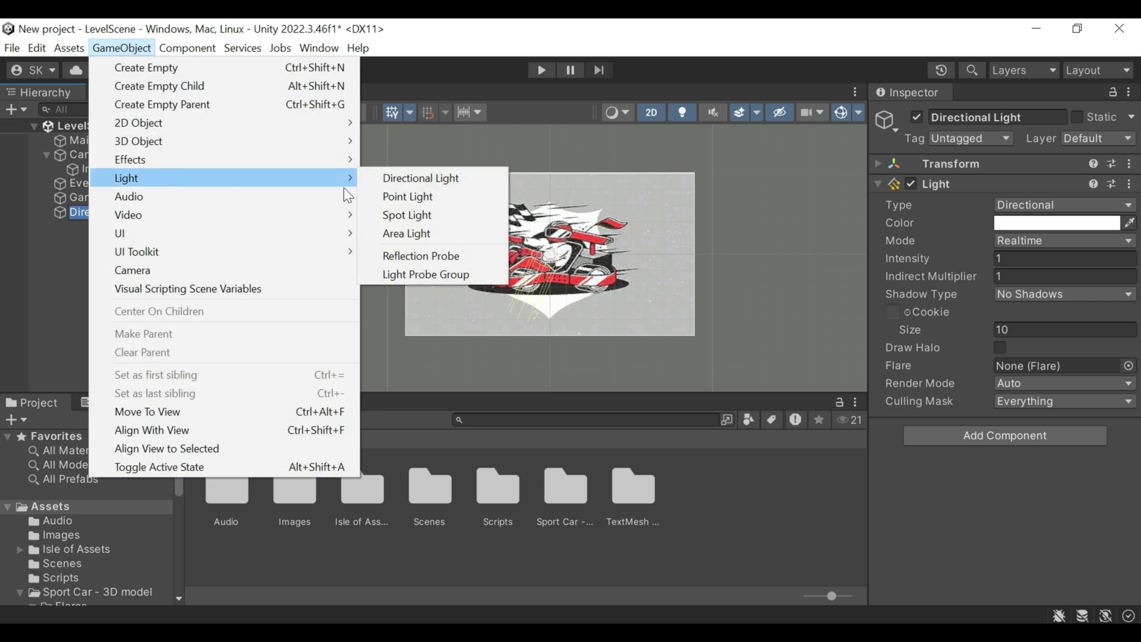
{"action": "left_click", "coordinate": [435, 213]}
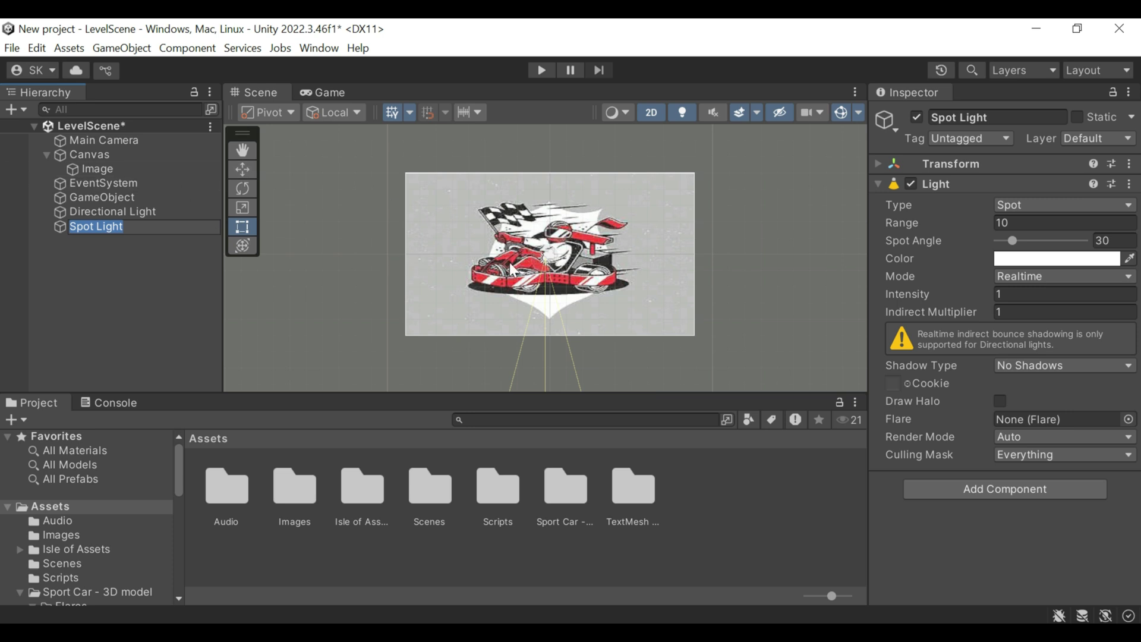
- Open the Animator window and view its Parameters and Layers lists
{"action": "left_click", "coordinate": [313, 48]}
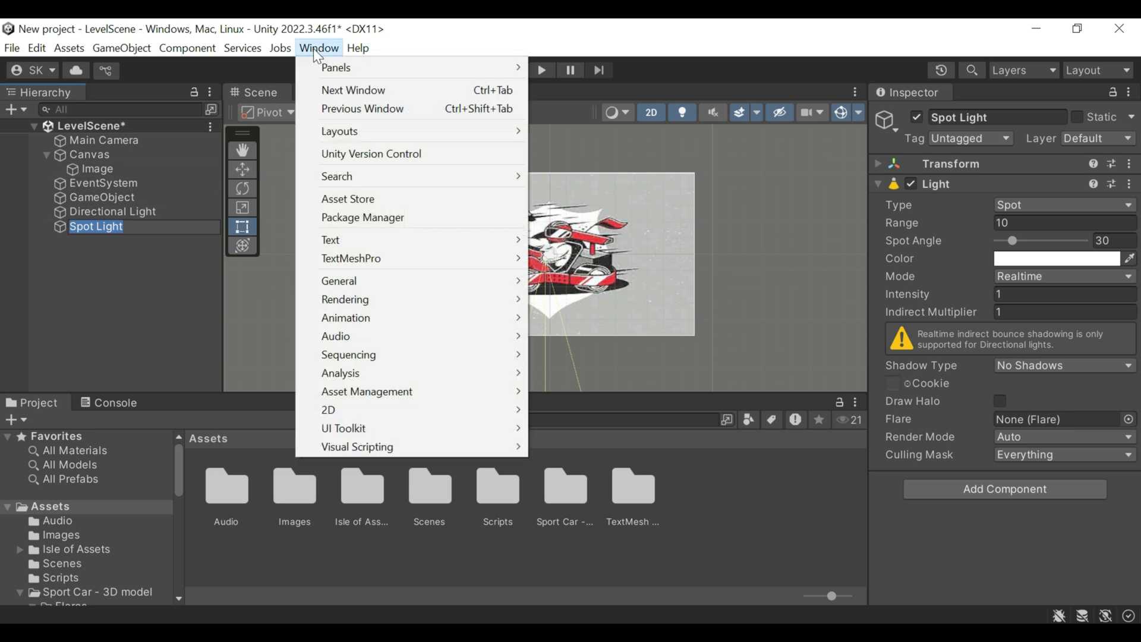
{"action": "mouse_move", "coordinate": [394, 320]}
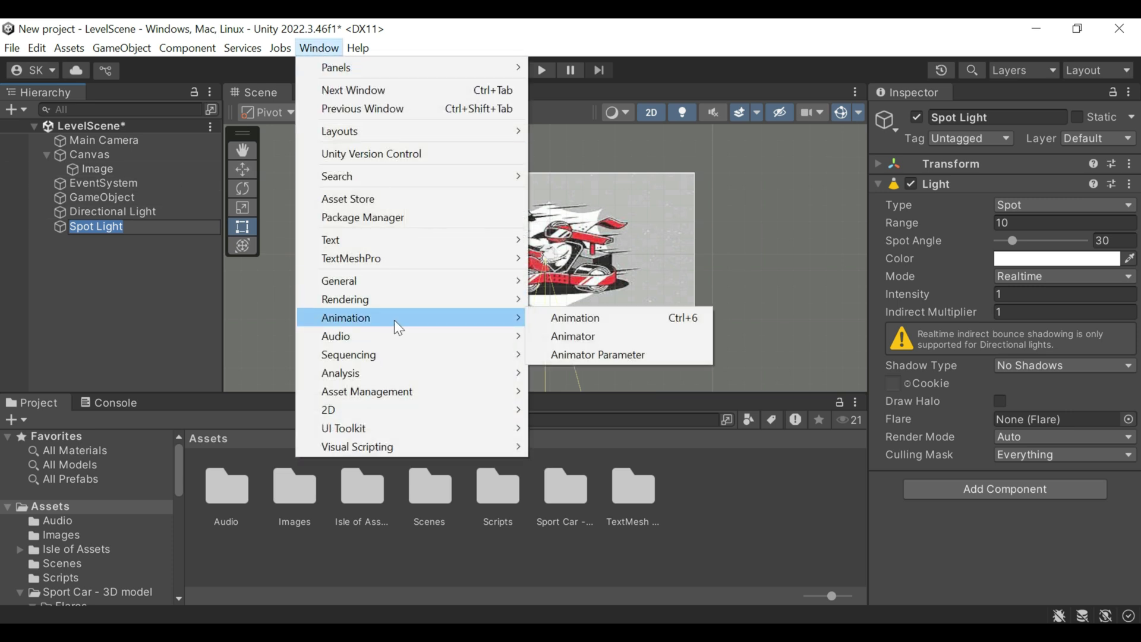
{"action": "left_click", "coordinate": [565, 337]}
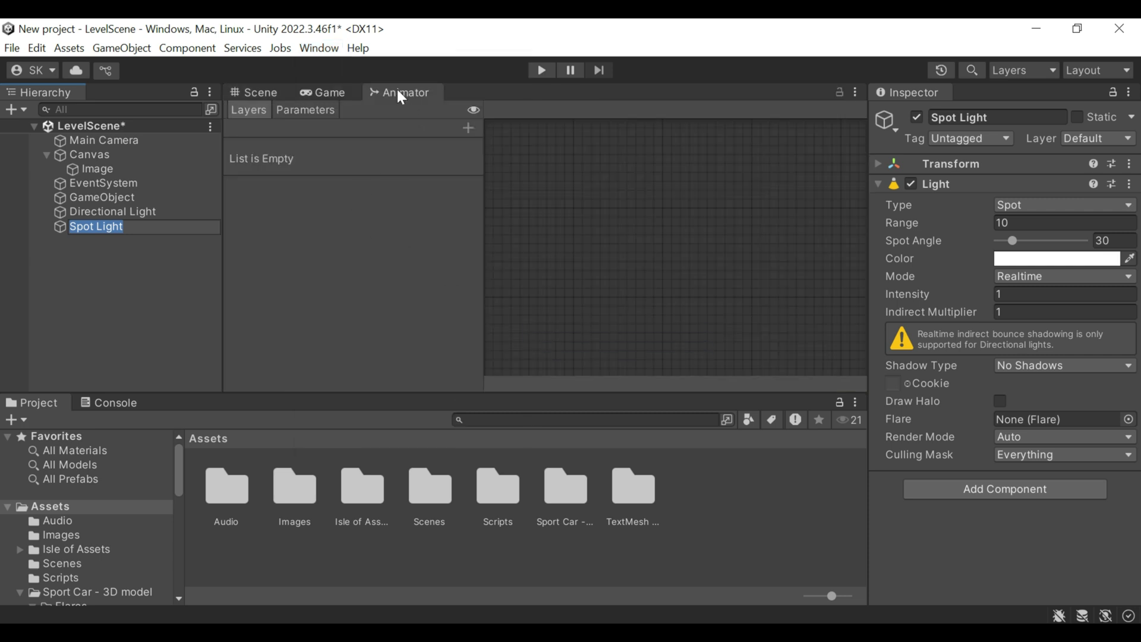
{"action": "left_click", "coordinate": [315, 111]}
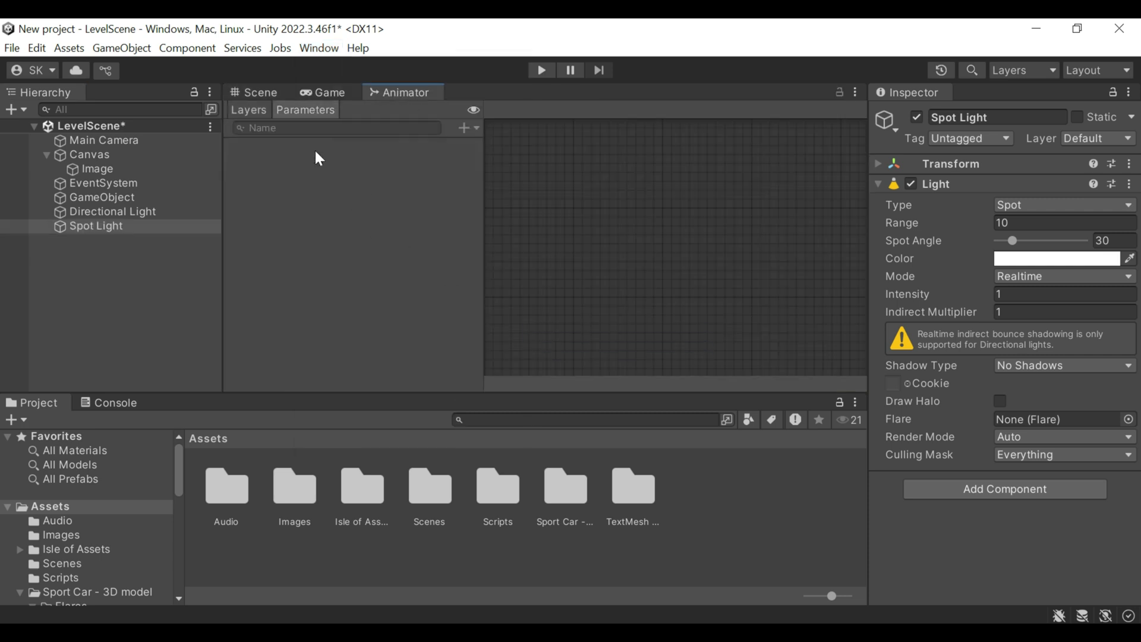
{"action": "left_click", "coordinate": [252, 111]}
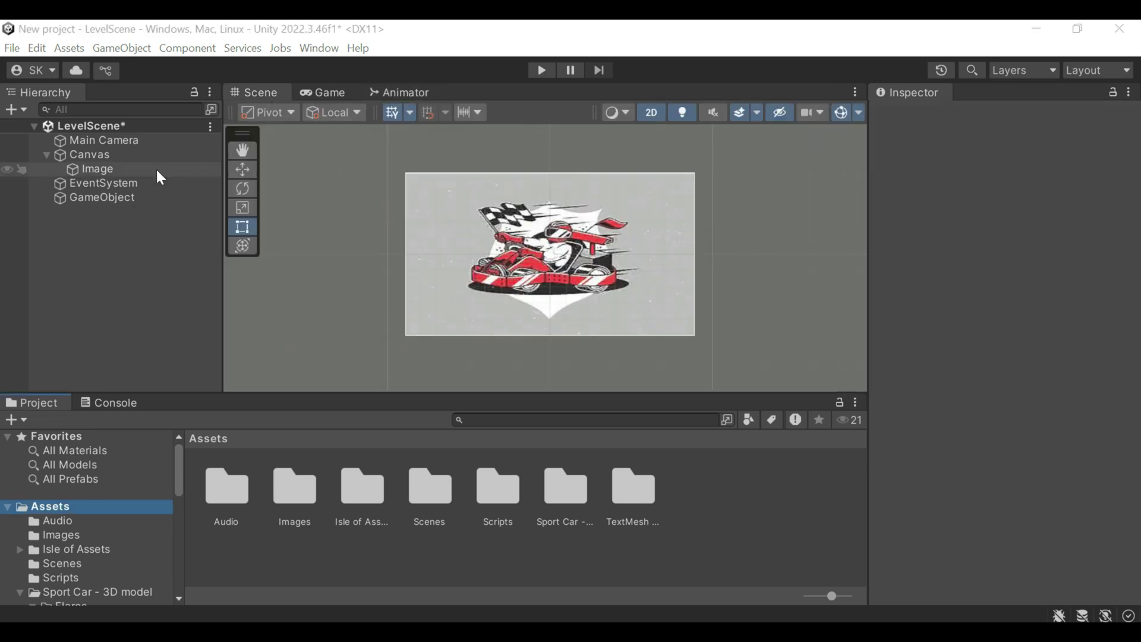
- Attach NewBehaviourScript from the Scripts folder to the Image object
{"action": "left_click", "coordinate": [156, 169]}
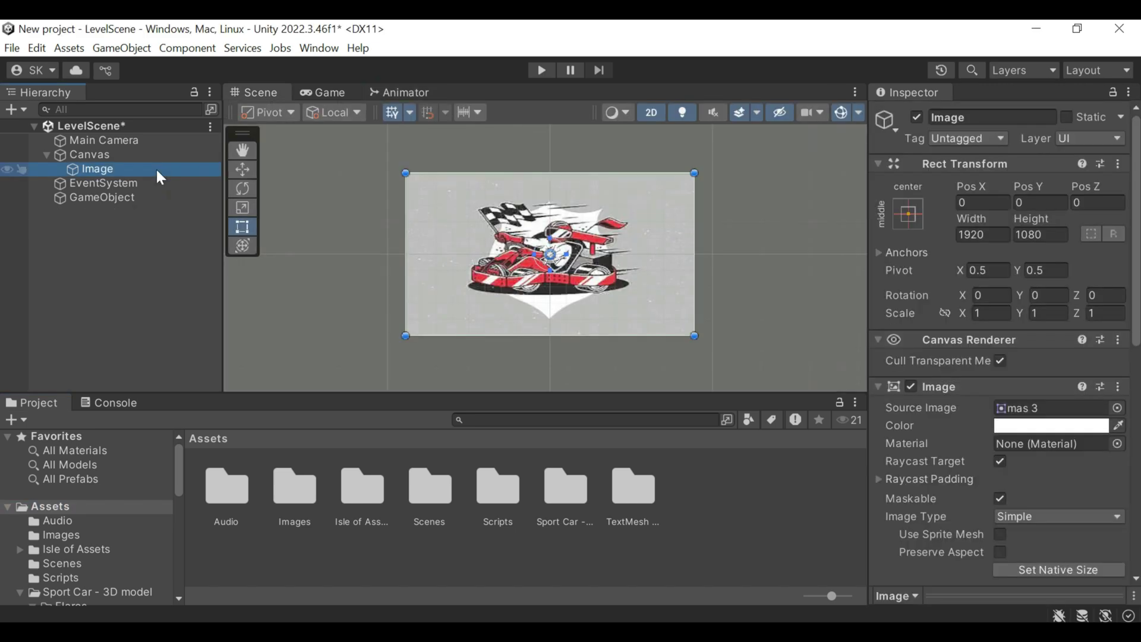
{"action": "left_click", "coordinate": [57, 579]}
{"action": "left_click_drag", "start_coordinate": [291, 505], "coordinate": [162, 171]}
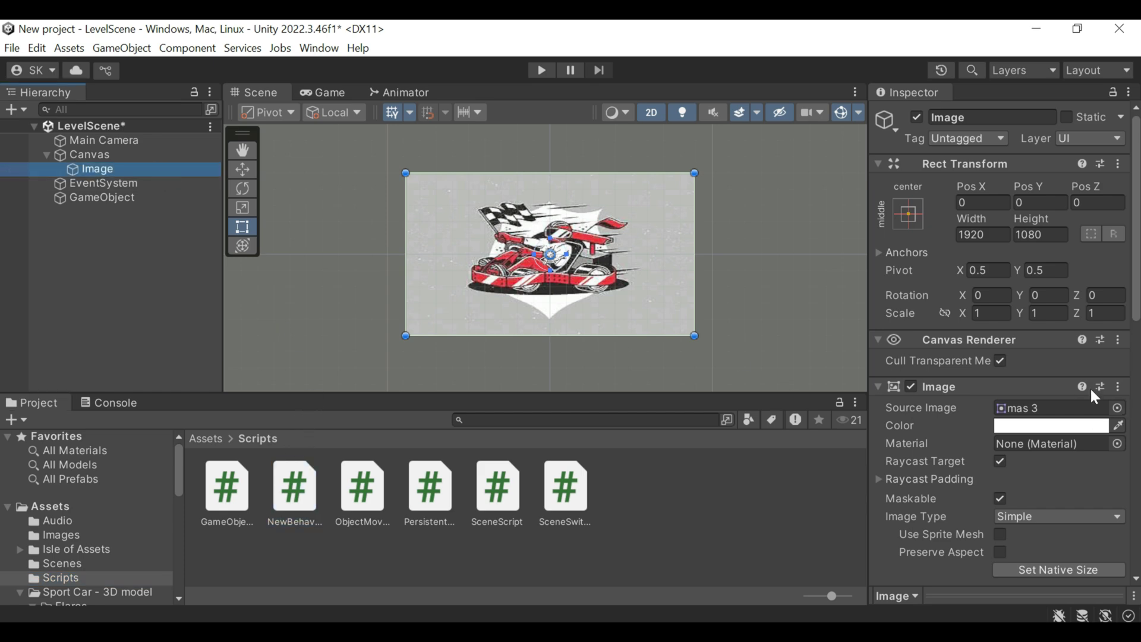
{"action": "scroll", "coordinate": [1071, 376], "scroll_direction": "down", "scroll_amount": 5}
{"action": "scroll", "coordinate": [1065, 387], "scroll_direction": "down", "scroll_amount": 3}
- Open NewBehaviourScript in Visual Studio and declare the field public float speed = 5f; inside the class
{"action": "double_click", "coordinate": [296, 497]}
{"action": "type", "text": "public float speed = 5f;"}
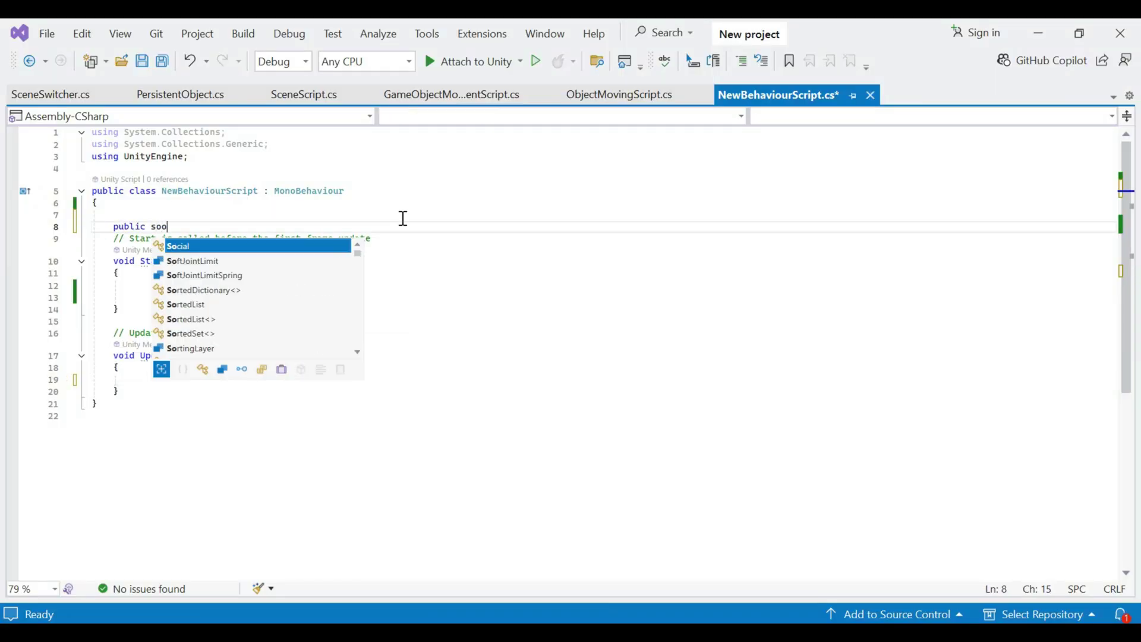
- Add transform.Translate(Vector2.left * Time.deltaTime); to the Update method and save the script
{"action": "left_click", "coordinate": [132, 380]}
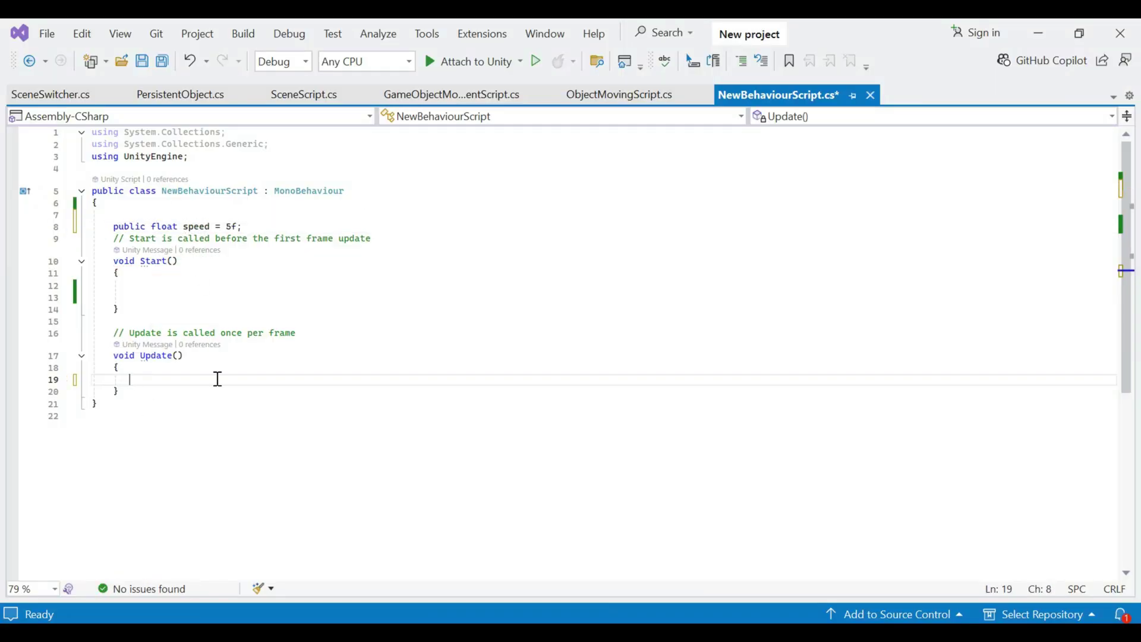
{"action": "type", "text": "transform.transl"}
{"action": "type", "text": "(Ve"}
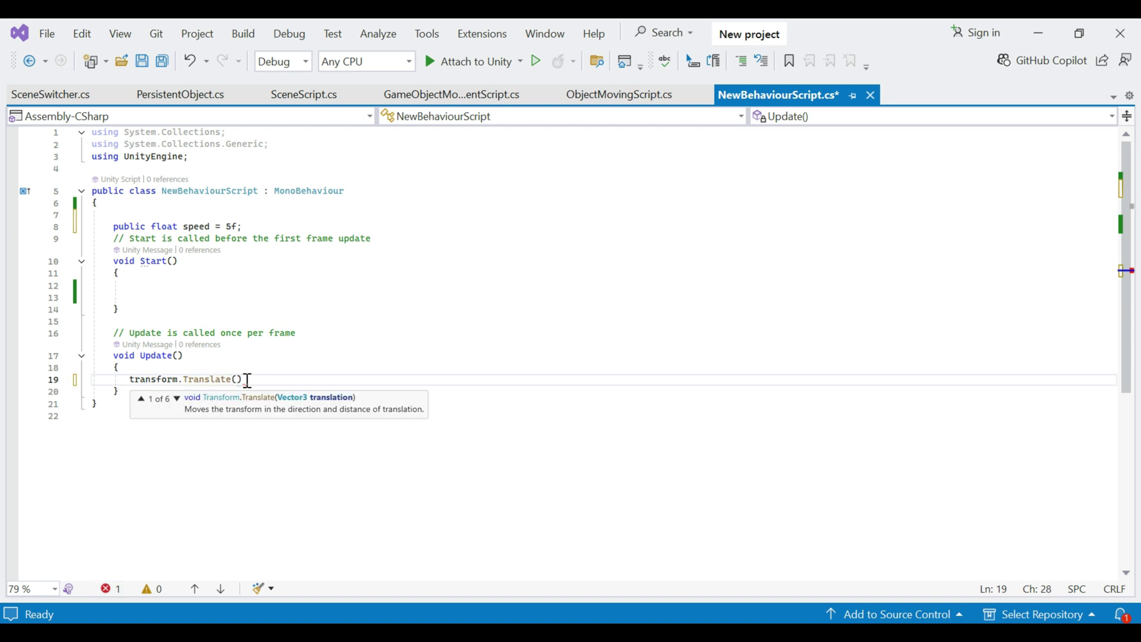
{"action": "key", "text": "Tab"}
{"action": "type", "text": ".left * Time.deltaTime);"}
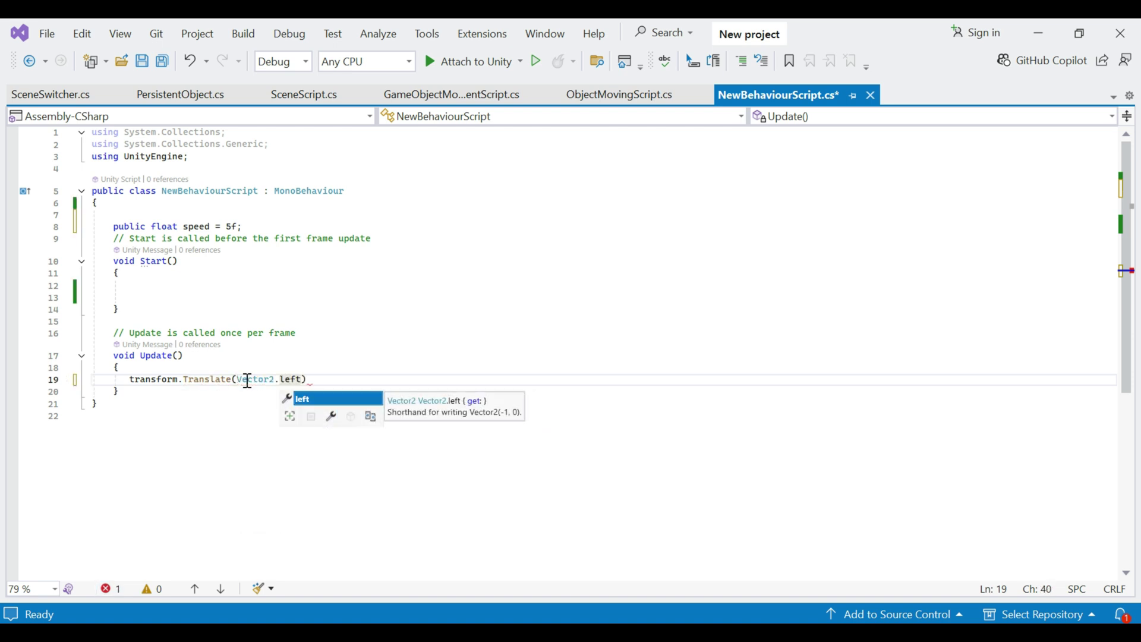
{"action": "key", "text": "ctrl+s"}
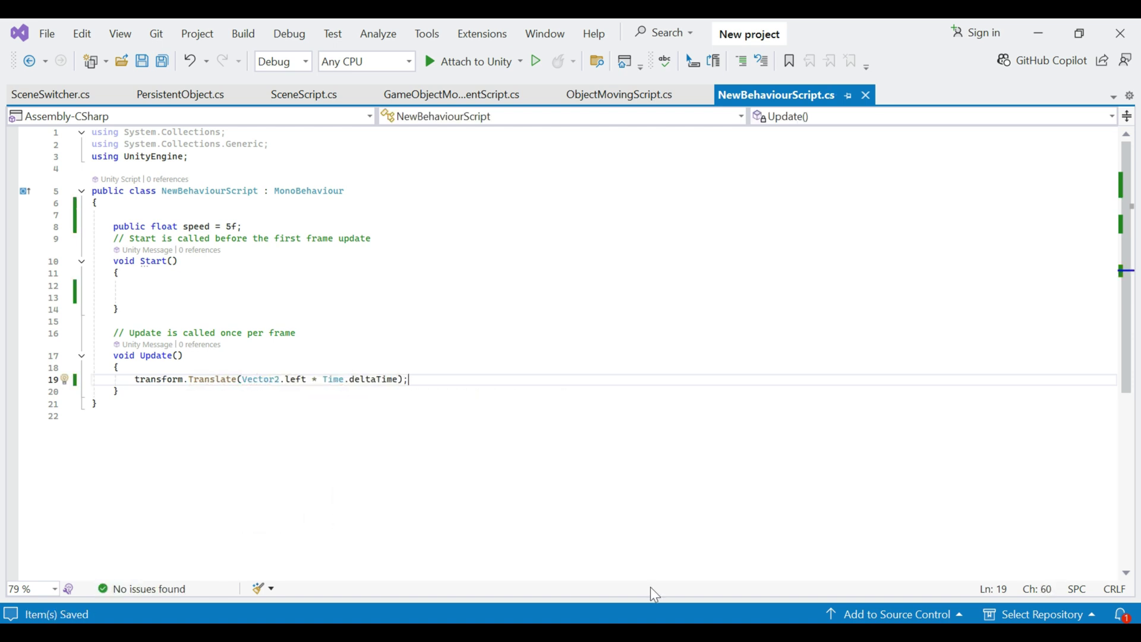
- Switch to Unity and examine the components attached to the Canvas, EventSystem and Image objects
{"action": "key", "text": "alt+Tab"}
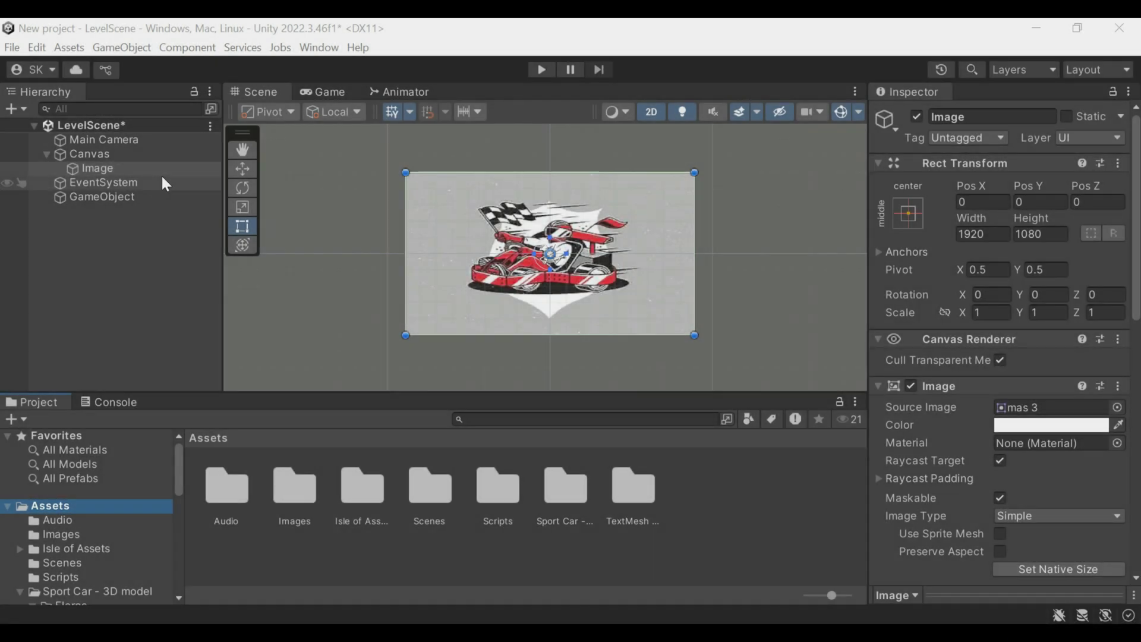
{"action": "left_click", "coordinate": [149, 154]}
{"action": "scroll", "coordinate": [993, 179], "scroll_direction": "down", "scroll_amount": 5}
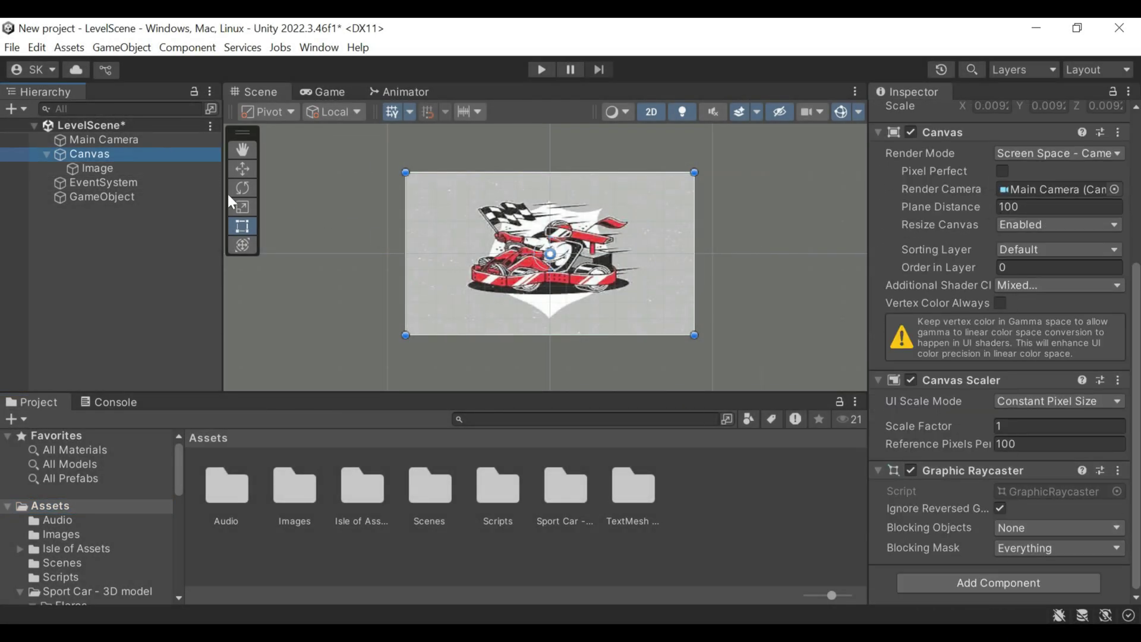
{"action": "left_click", "coordinate": [132, 179]}
{"action": "left_click", "coordinate": [132, 169]}
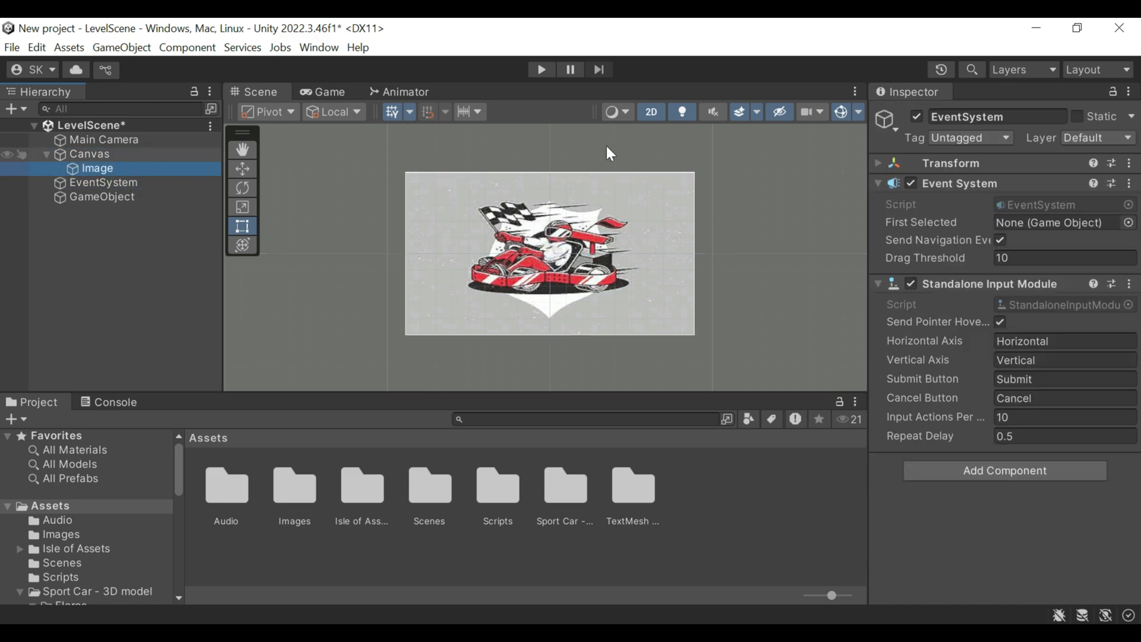
{"action": "scroll", "coordinate": [1000, 190], "scroll_direction": "down", "scroll_amount": 4}
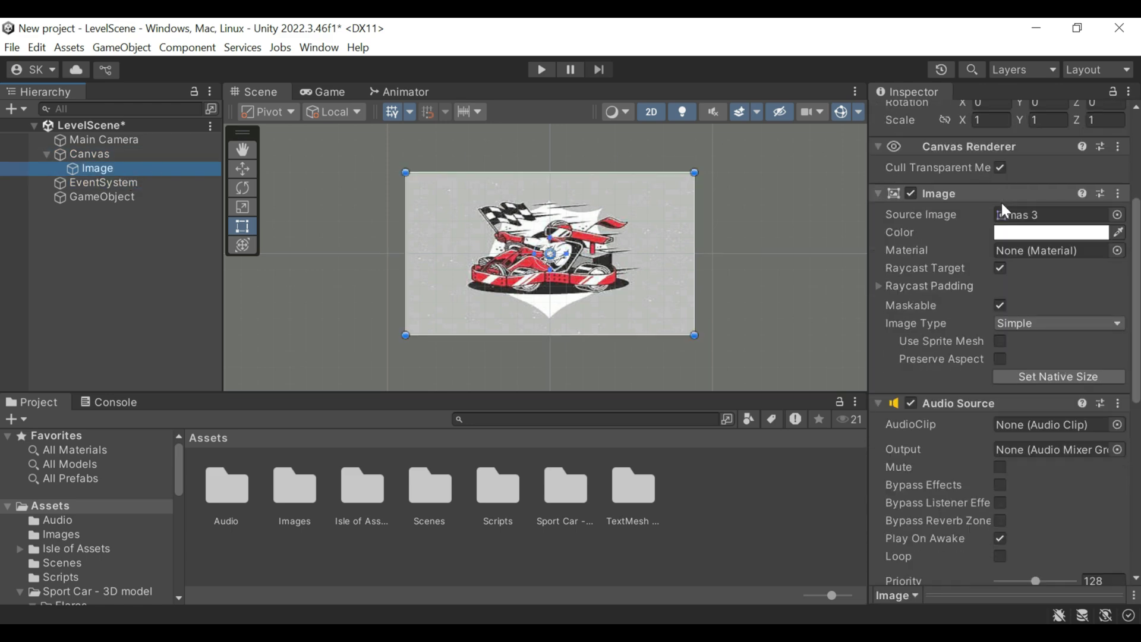
{"action": "scroll", "coordinate": [1004, 214], "scroll_direction": "down", "scroll_amount": 5}
{"action": "scroll", "coordinate": [1016, 345], "scroll_direction": "down", "scroll_amount": 3}
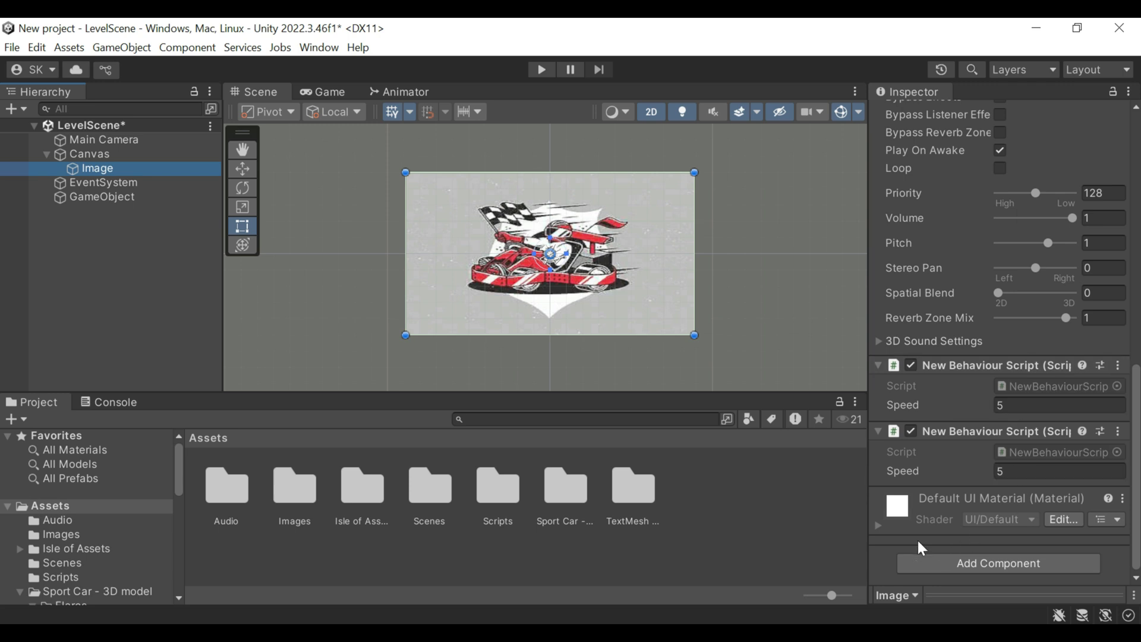
- Remove the second, duplicate New Behaviour Script component from the Image
{"action": "left_click", "coordinate": [110, 198]}
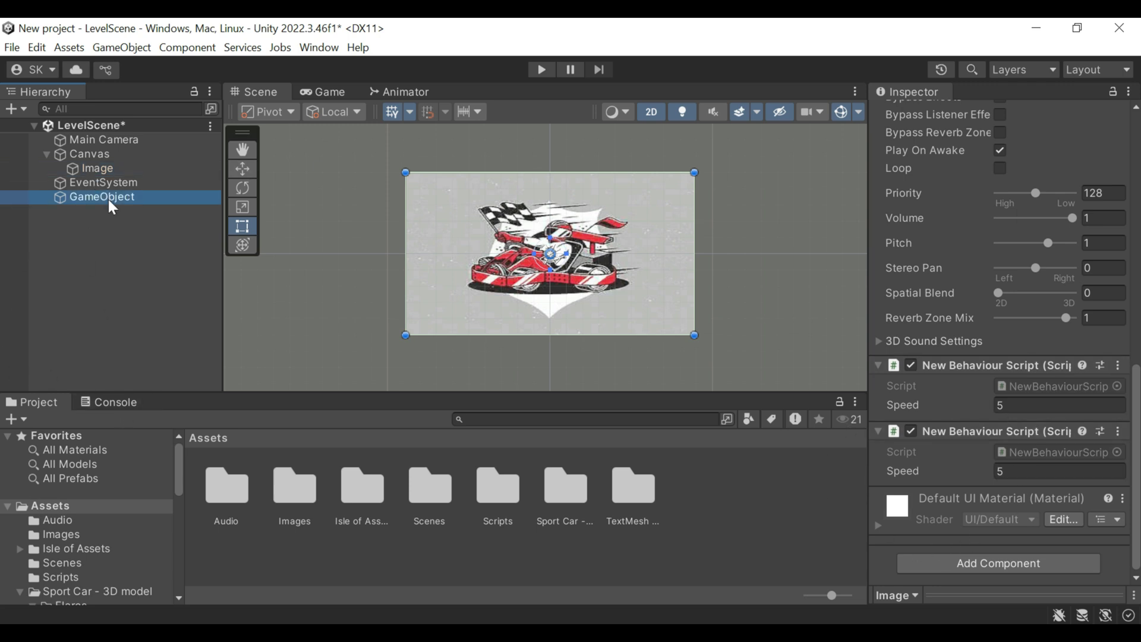
{"action": "scroll", "coordinate": [951, 276], "scroll_direction": "up", "scroll_amount": 1}
{"action": "scroll", "coordinate": [951, 276], "scroll_direction": "down", "scroll_amount": 1}
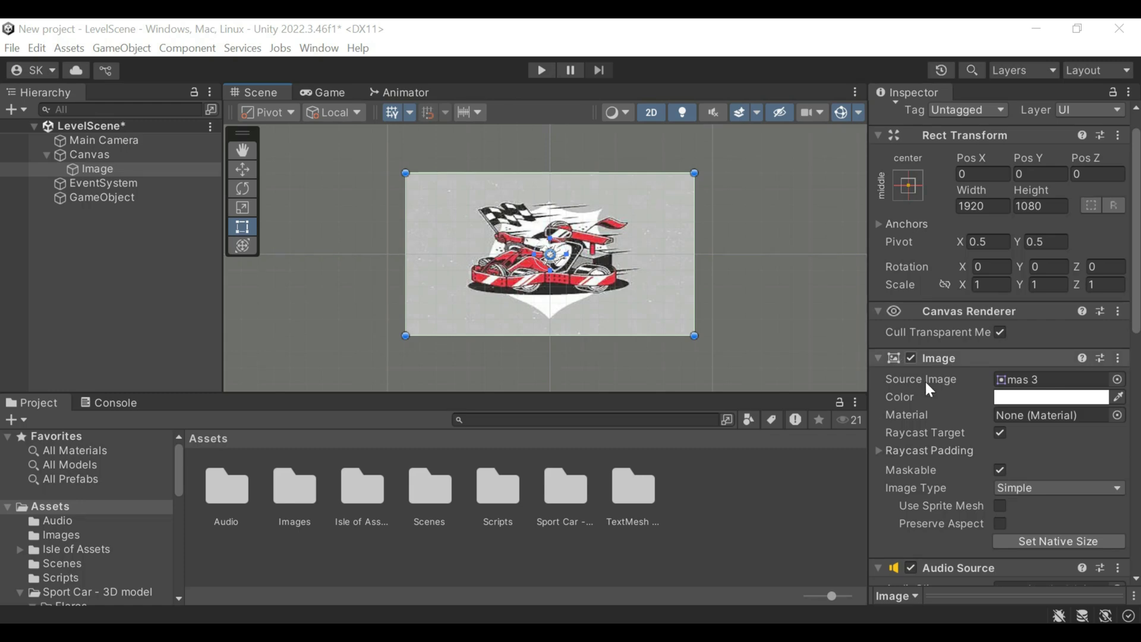
{"action": "scroll", "coordinate": [959, 401], "scroll_direction": "down", "scroll_amount": 10}
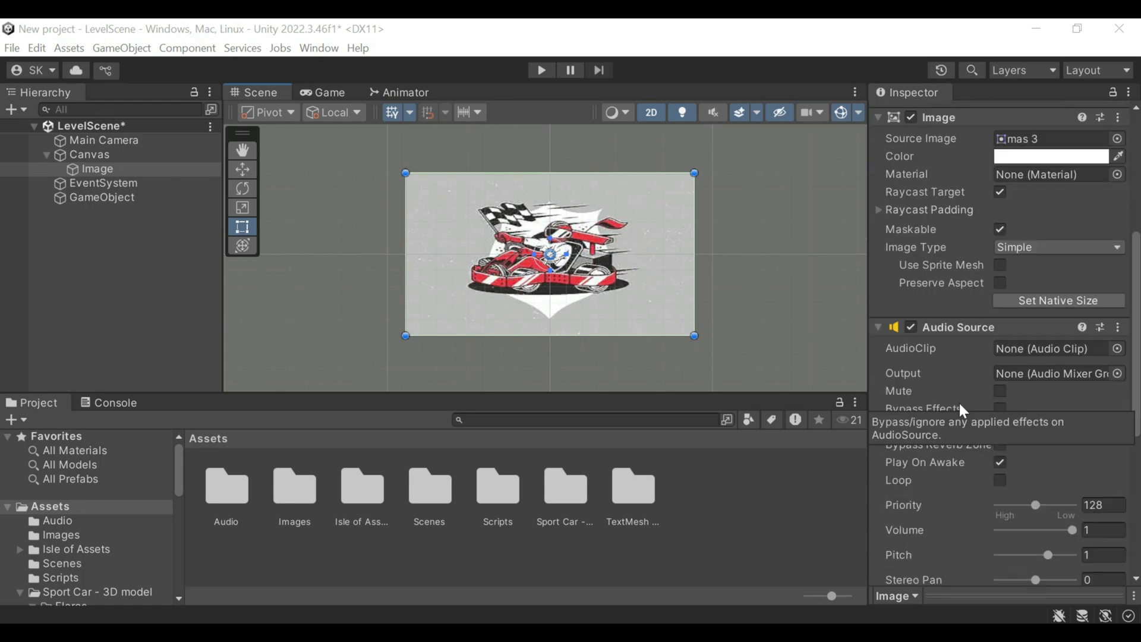
{"action": "scroll", "coordinate": [960, 411], "scroll_direction": "down", "scroll_amount": 3}
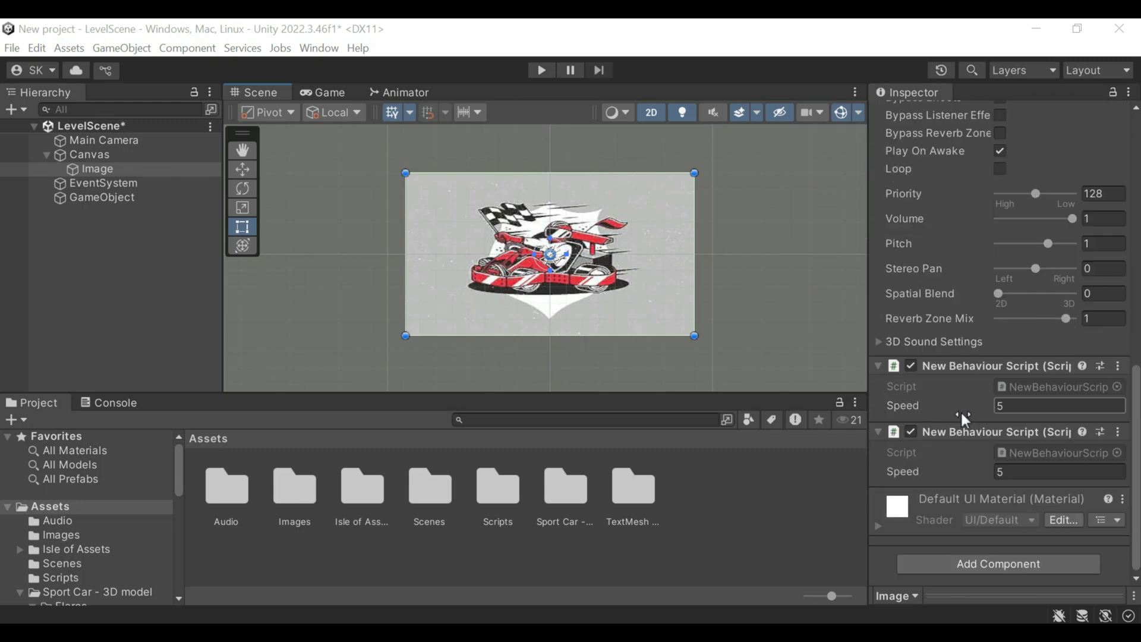
{"action": "left_click", "coordinate": [1116, 430]}
{"action": "left_click", "coordinate": [1032, 273]}
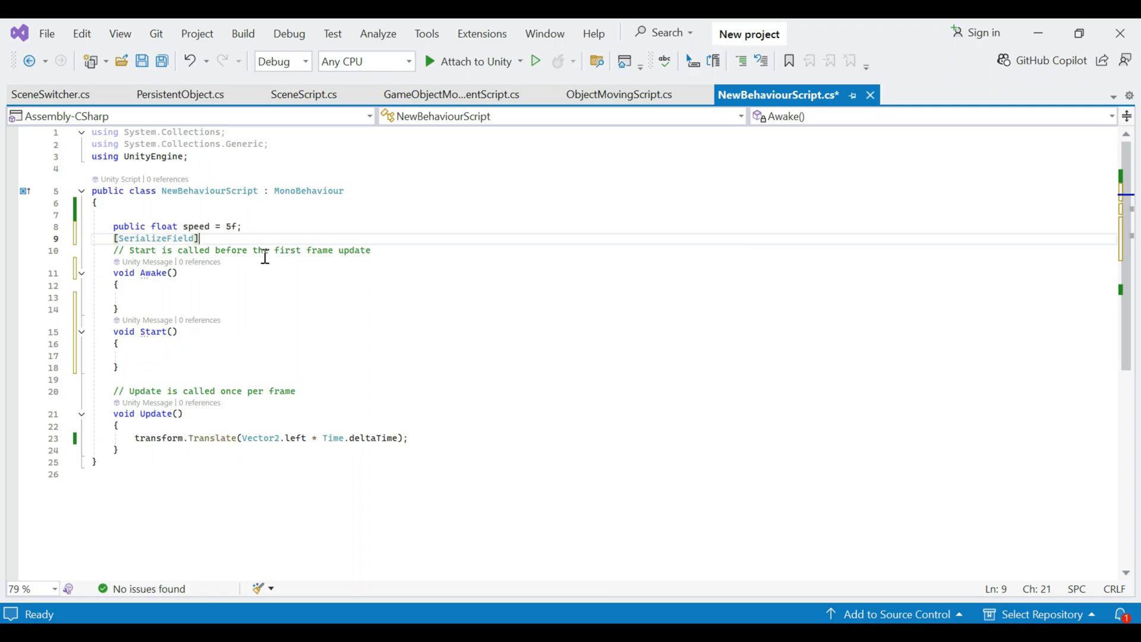
{"action": "left_click", "coordinate": [255, 225]}
{"action": "left_click", "coordinate": [280, 239]}
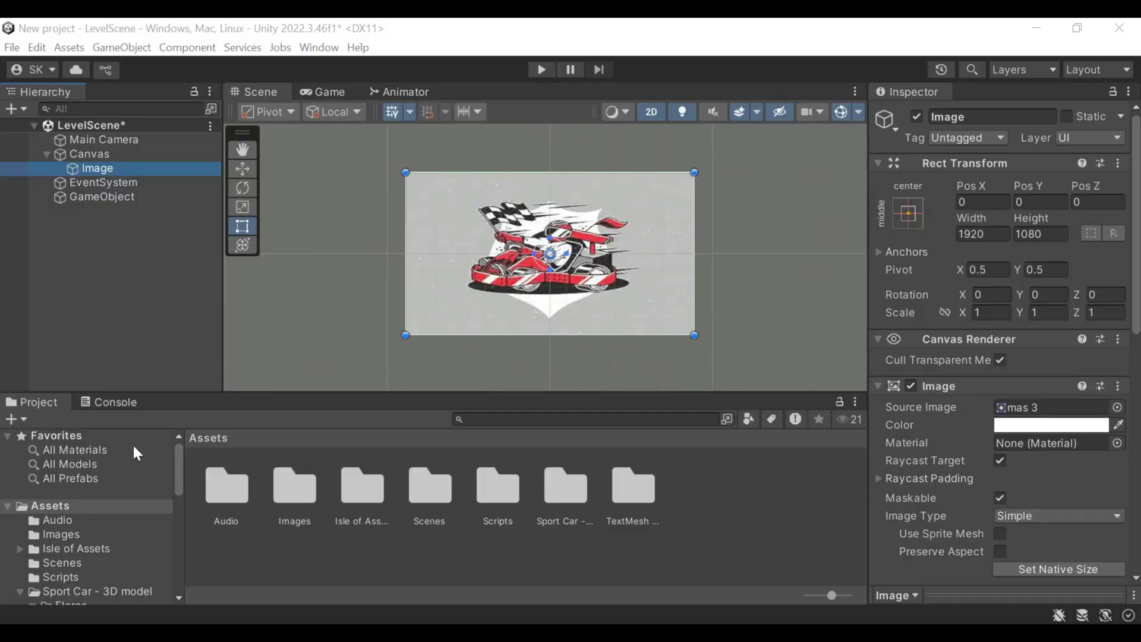
{"action": "left_click", "coordinate": [99, 150]}
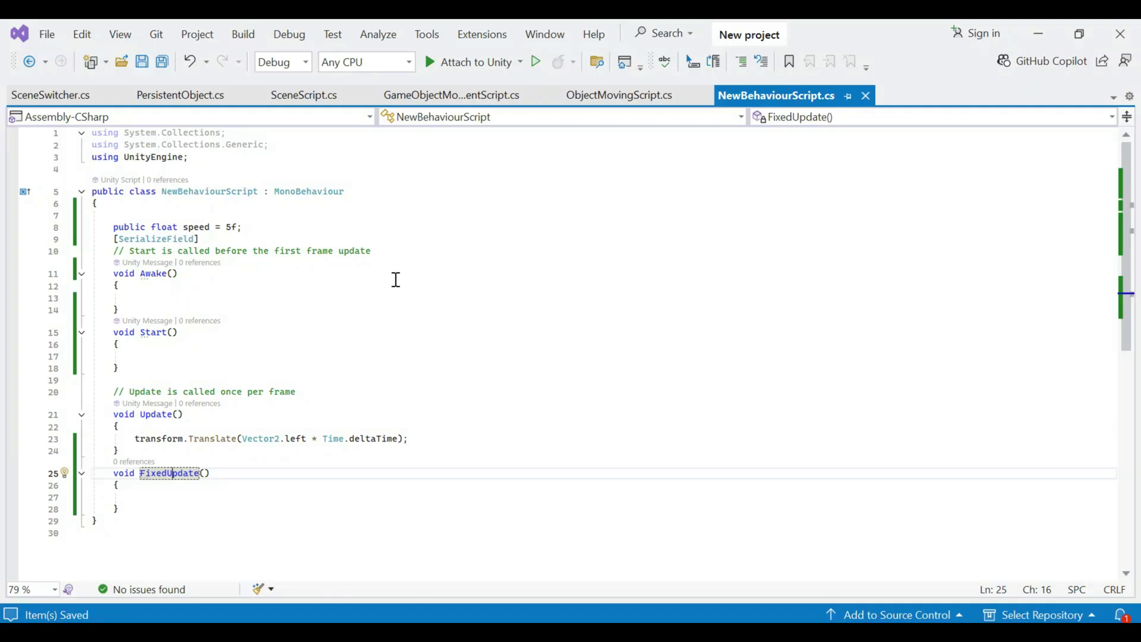
- Select the Awake method name in NewBehaviourScript
{"action": "left_click", "coordinate": [198, 276]}
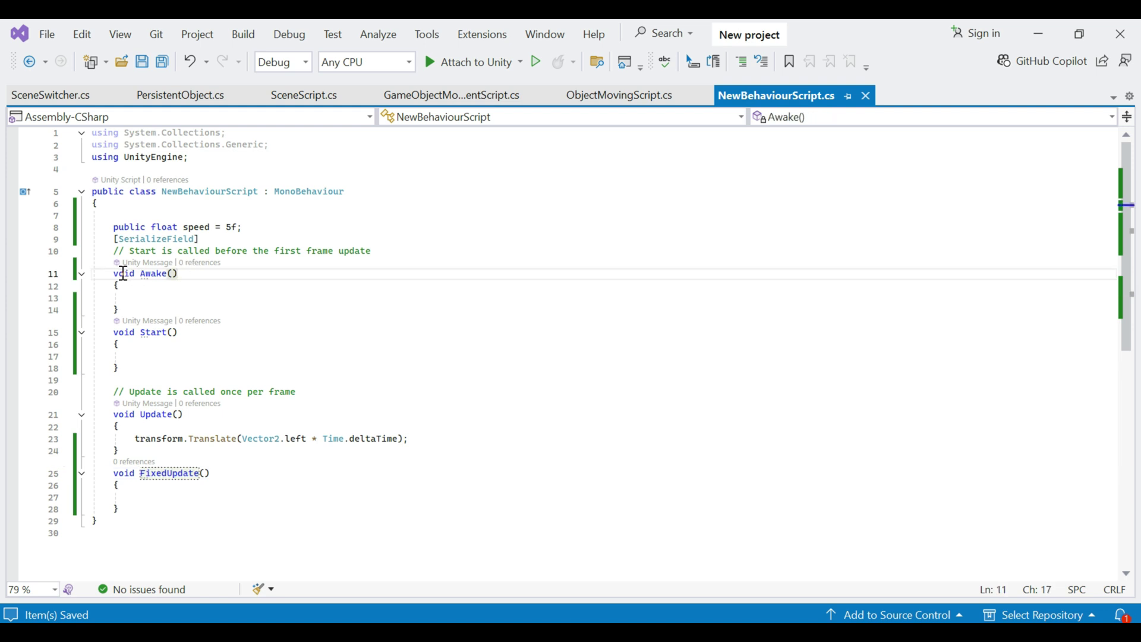
{"action": "double_click", "coordinate": [148, 275]}
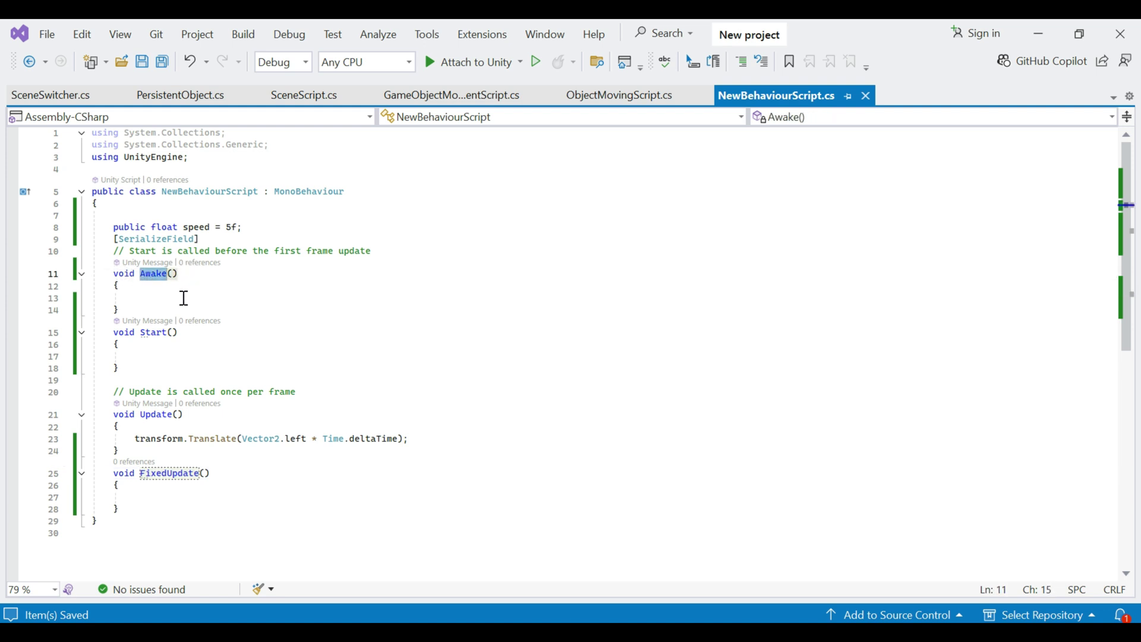
- Examine the Start, Update, FixedUpdate and OnDestroy methods in NewBehaviourScript one after another
{"action": "left_click", "coordinate": [185, 298]}
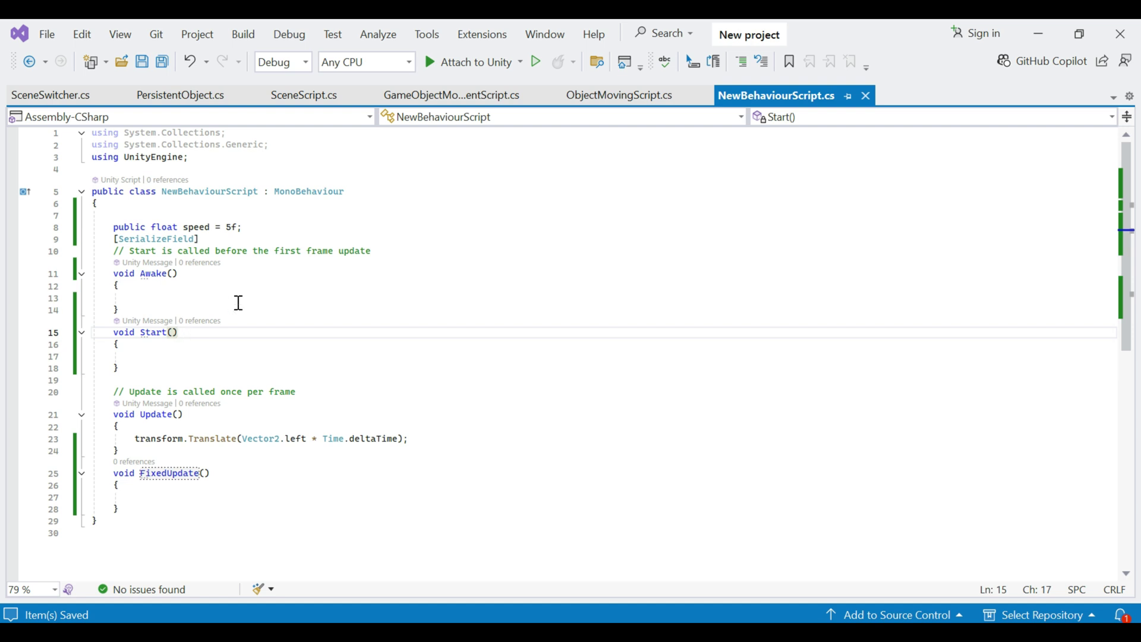
{"action": "left_click", "coordinate": [189, 417]}
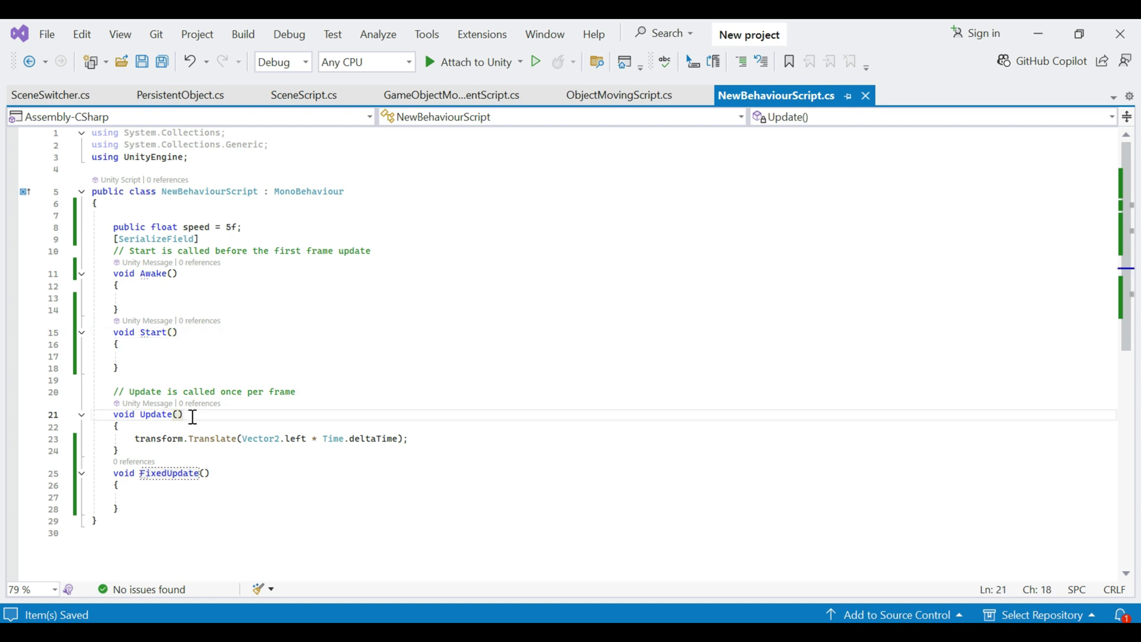
{"action": "left_click", "coordinate": [220, 475]}
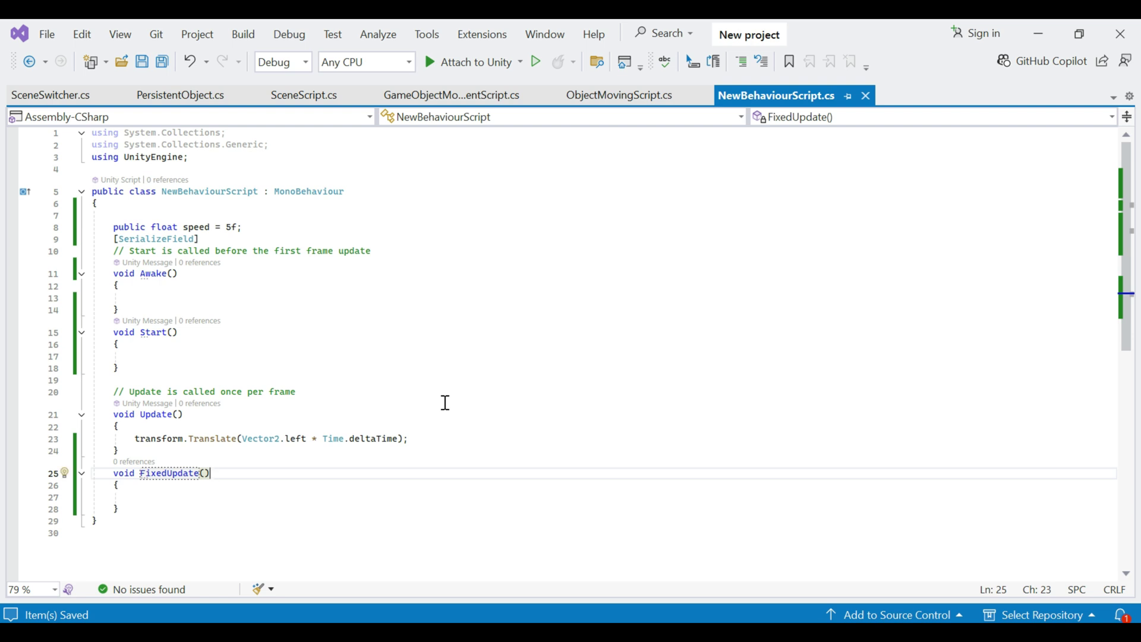
{"action": "left_click", "coordinate": [574, 384]}
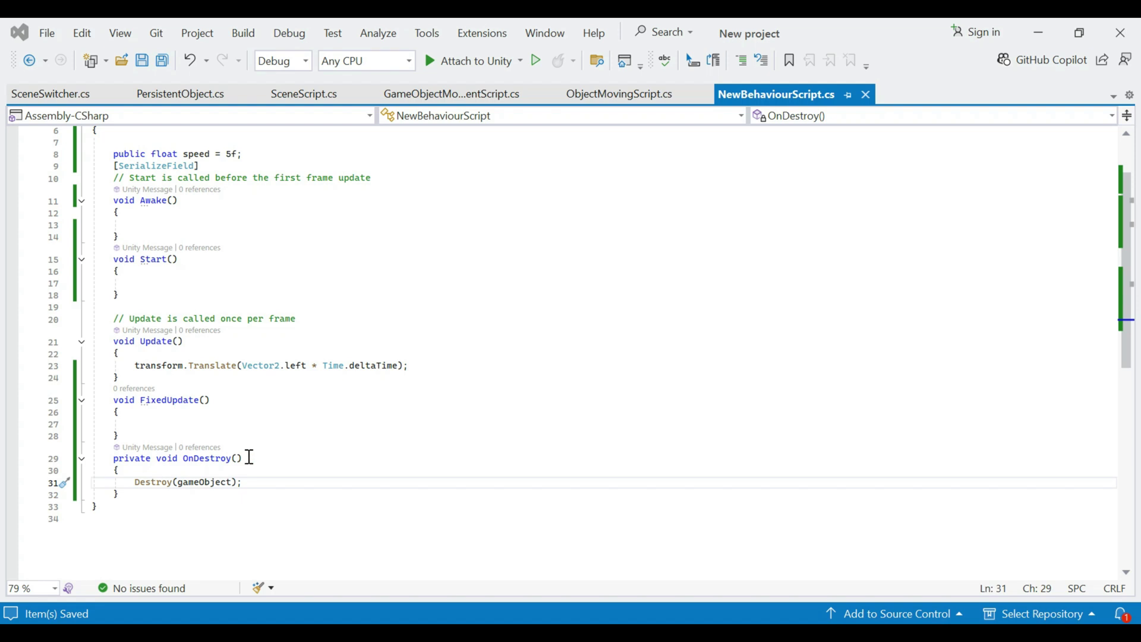
{"action": "left_click", "coordinate": [249, 458]}
{"action": "double_click", "coordinate": [253, 487]}
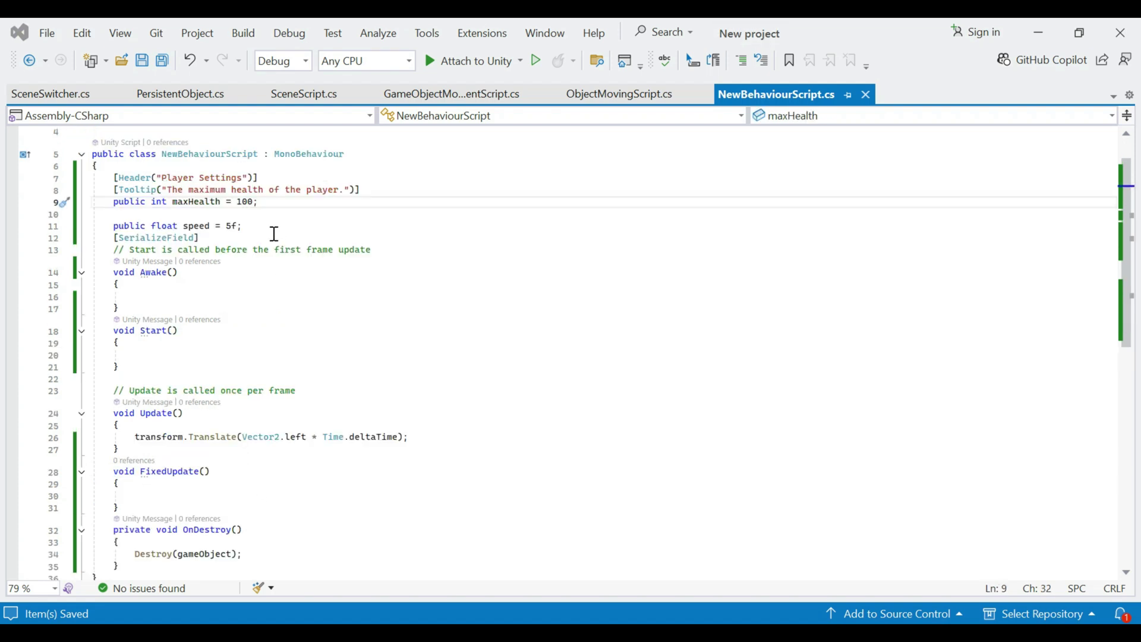
- Review the speed field and the script's Awake, Start, Update, FixedUpdate and OnDestroy methods
{"action": "left_click", "coordinate": [274, 235]}
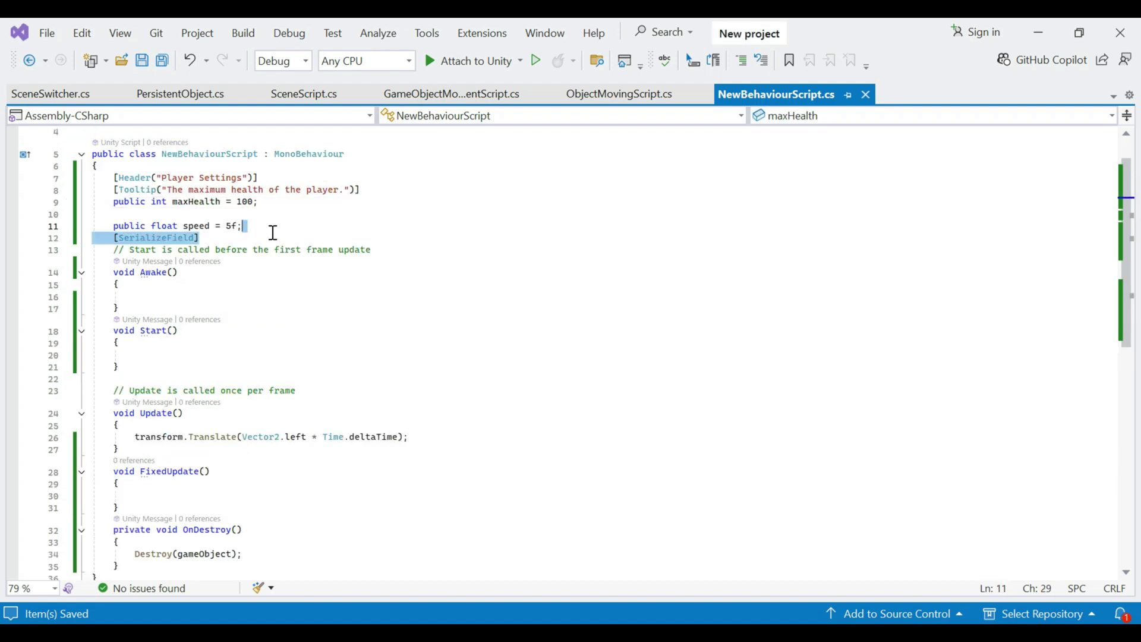
{"action": "left_click", "coordinate": [247, 340]}
{"action": "left_click", "coordinate": [247, 276]}
{"action": "left_click", "coordinate": [329, 471]}
{"action": "left_click", "coordinate": [326, 438]}
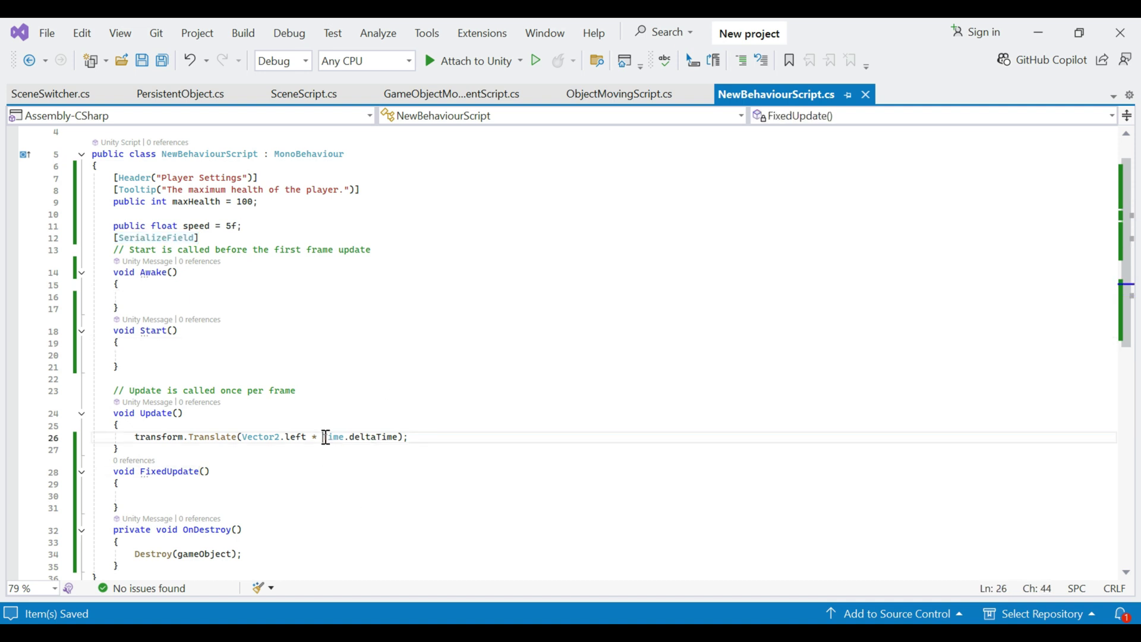
{"action": "left_click", "coordinate": [345, 527]}
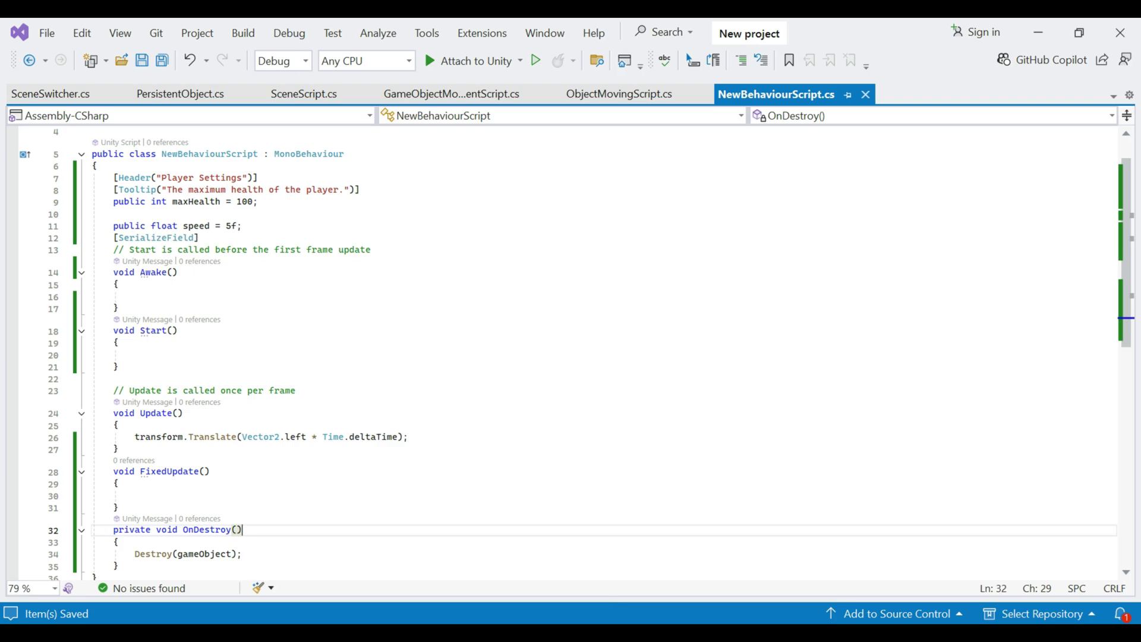
- Check the Image's script fields in Unity, then return to Visual Studio and examine the Header, Tooltip and maxHealth lines
{"action": "key", "text": "alt+Tab"}
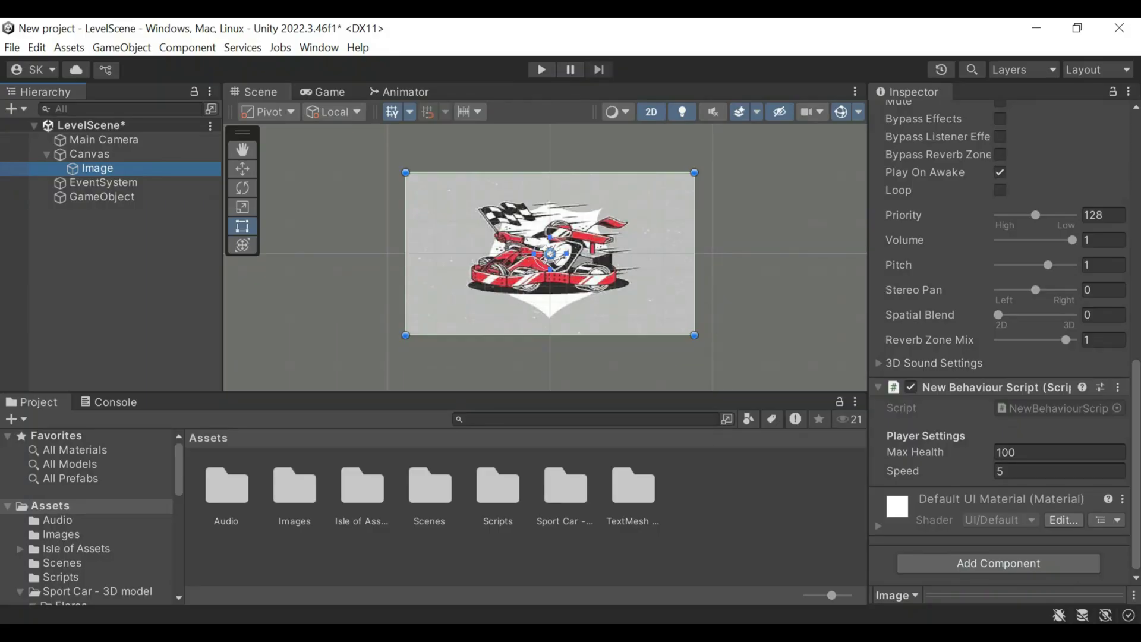
{"action": "key", "text": "alt+Tab"}
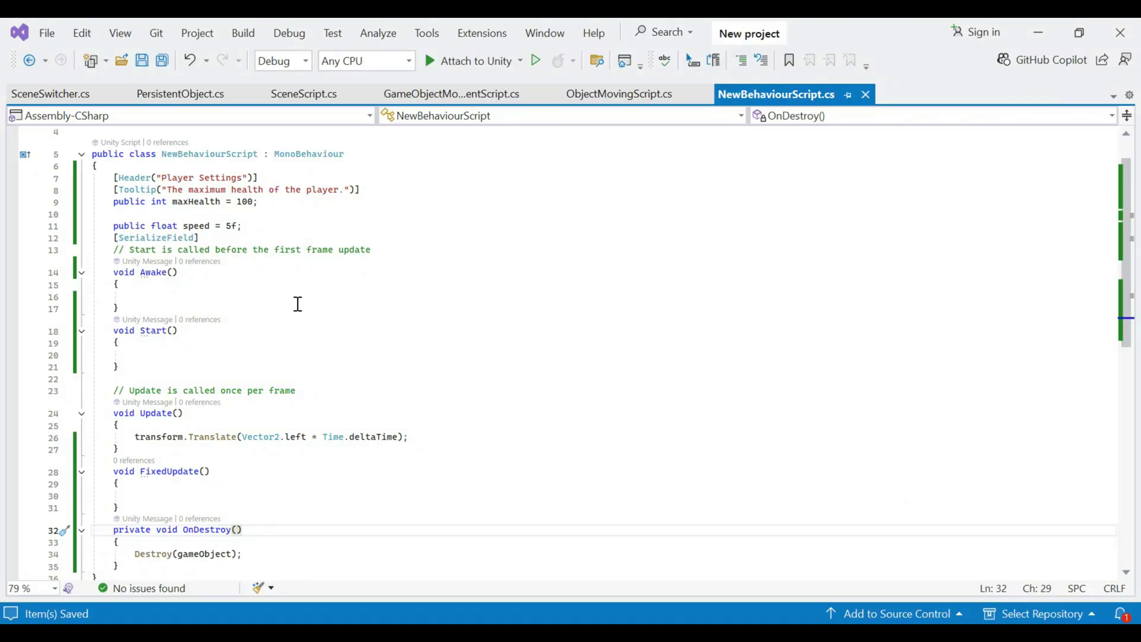
{"action": "left_click", "coordinate": [273, 177]}
{"action": "left_click", "coordinate": [364, 189]}
{"action": "left_click", "coordinate": [280, 203]}
- Switch to Unity, set the Image script's Max Health to 111 and Speed to 5.4, and remove the Image's Audio Source component
{"action": "key", "text": "alt+Tab"}
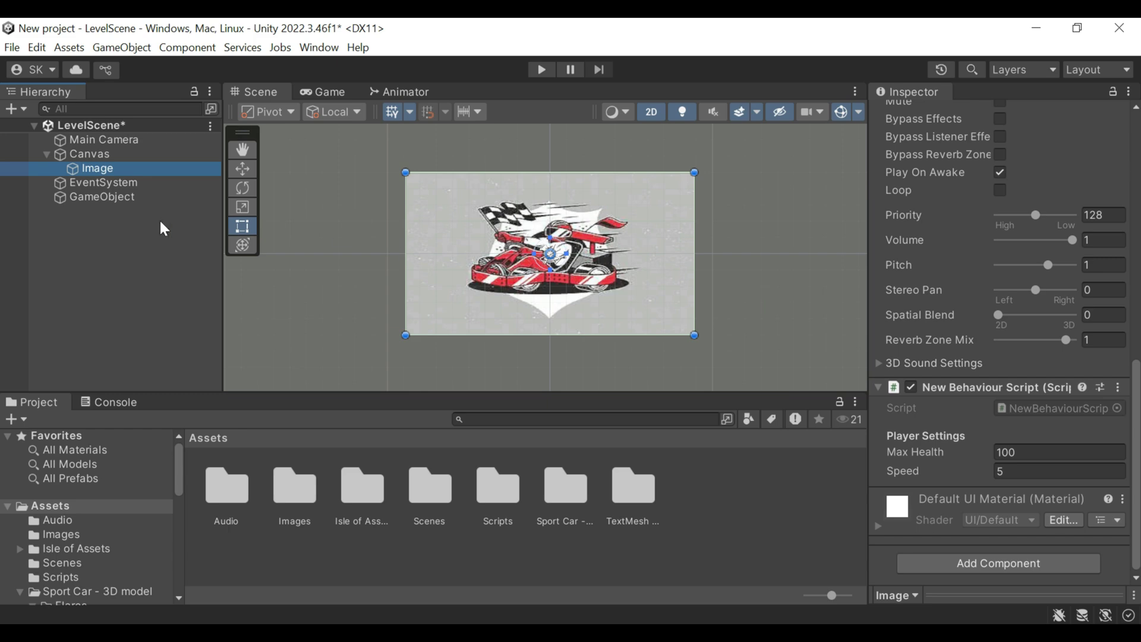
{"action": "left_click", "coordinate": [128, 169]}
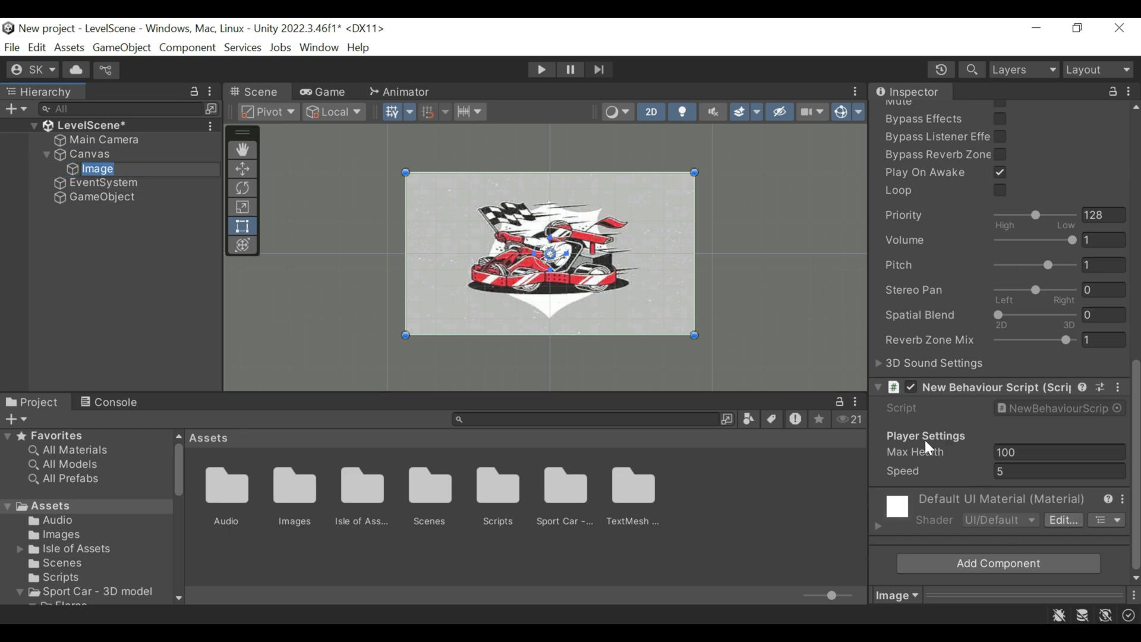
{"action": "mouse_move", "coordinate": [931, 464]}
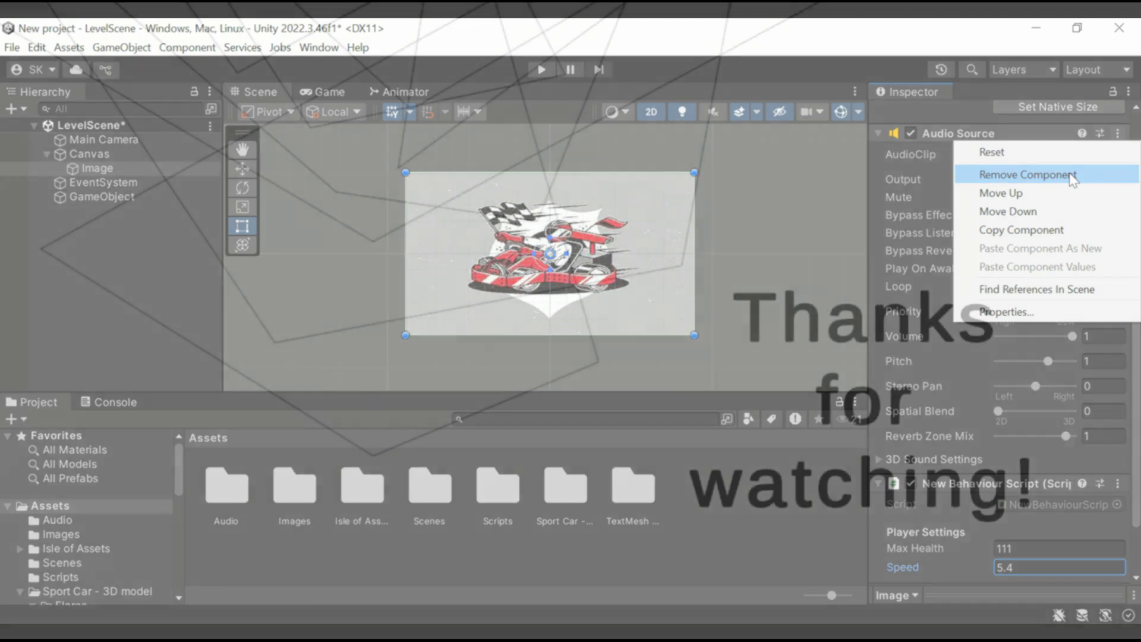
{"action": "left_click", "coordinate": [1070, 174]}
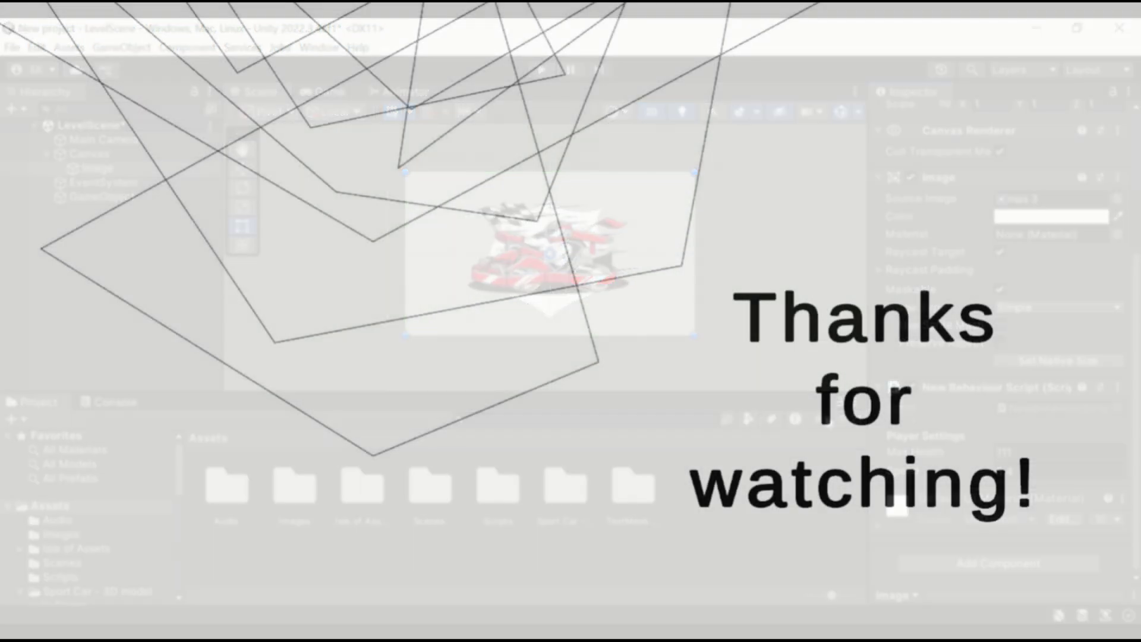